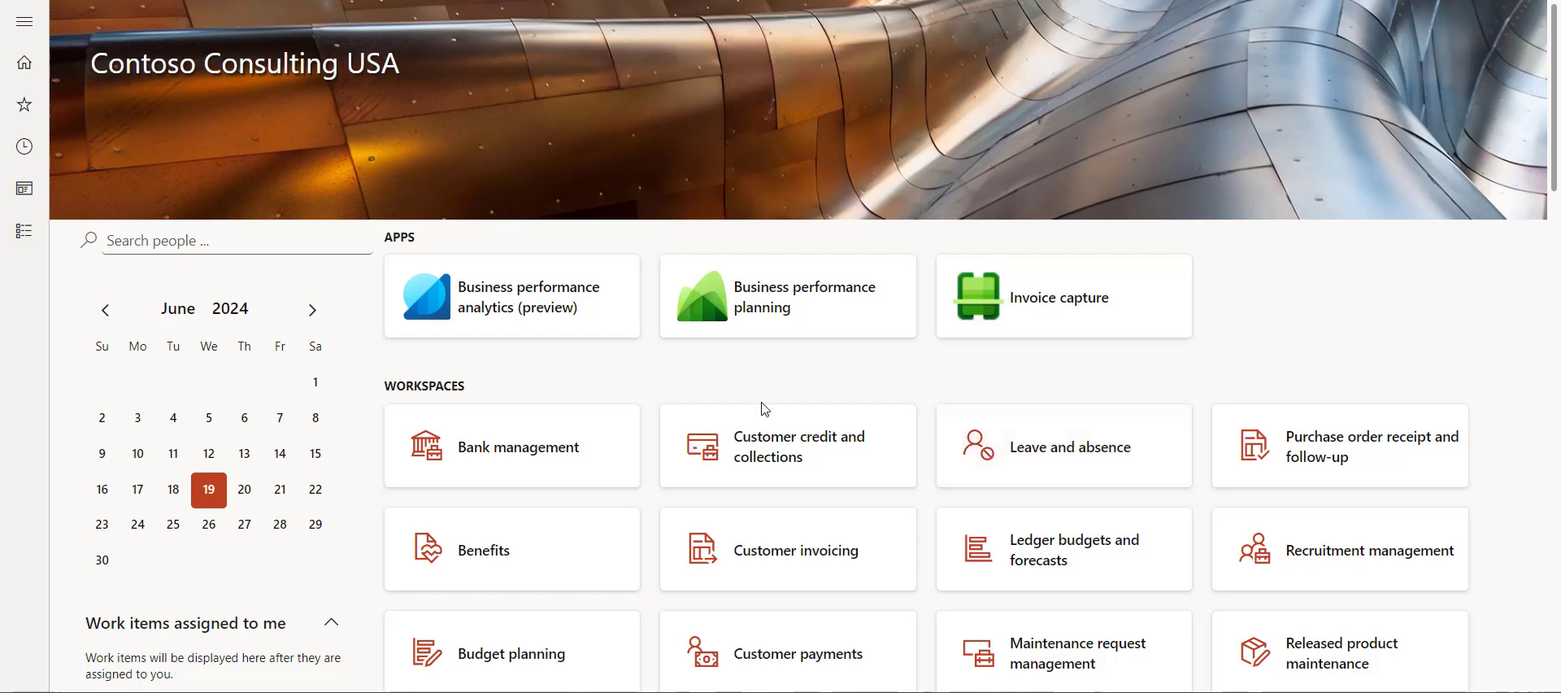
Open the purchase order confirmations of the received Capable Sales and Service purchase order from the Accounts payable purchase order list
click(35, 236)
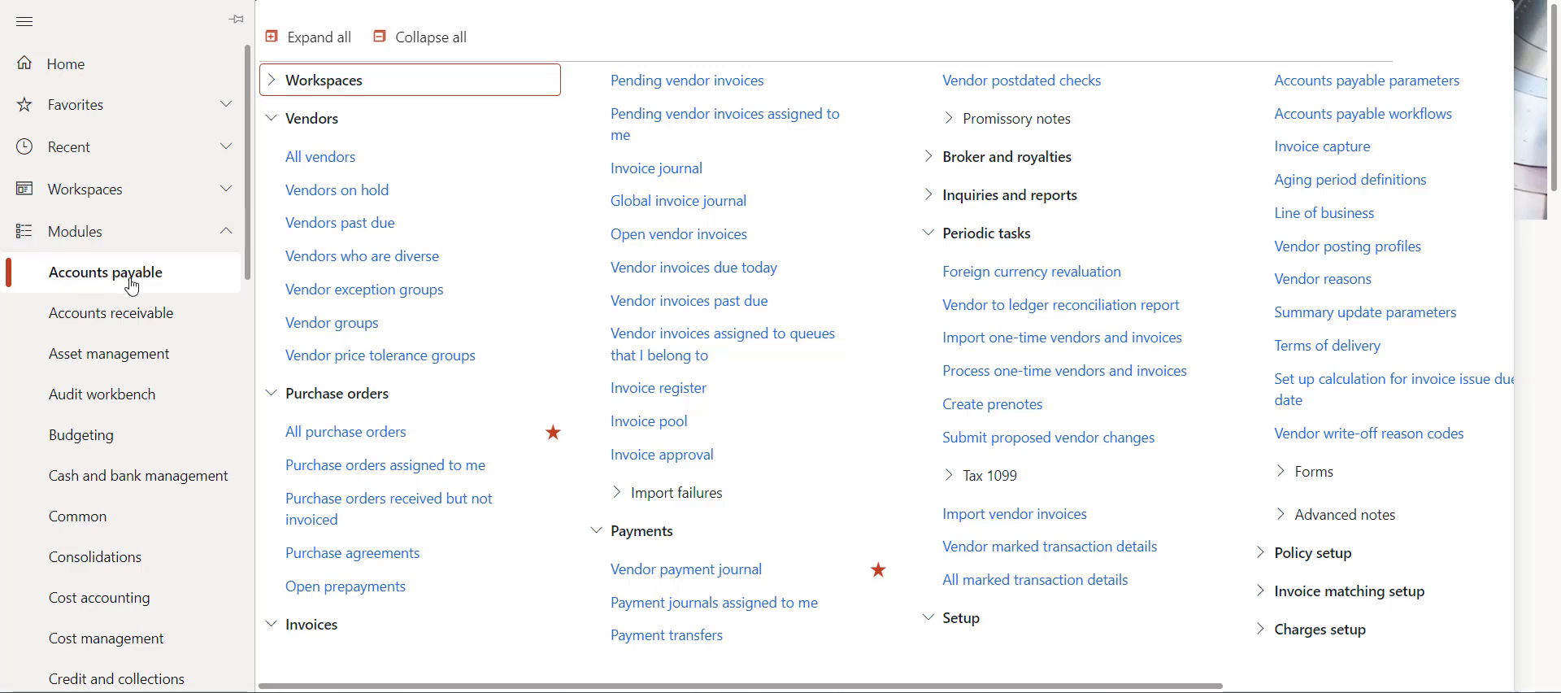
click(351, 435)
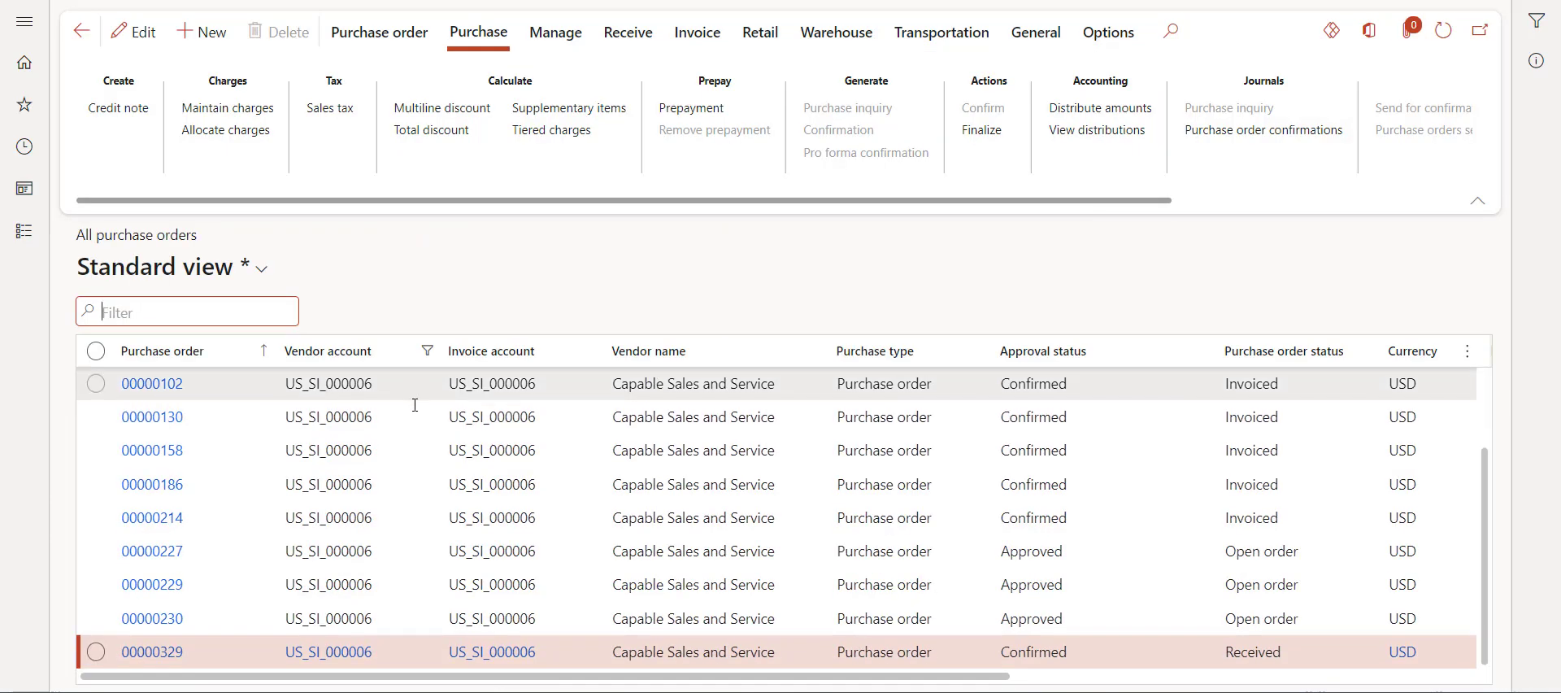
click(660, 654)
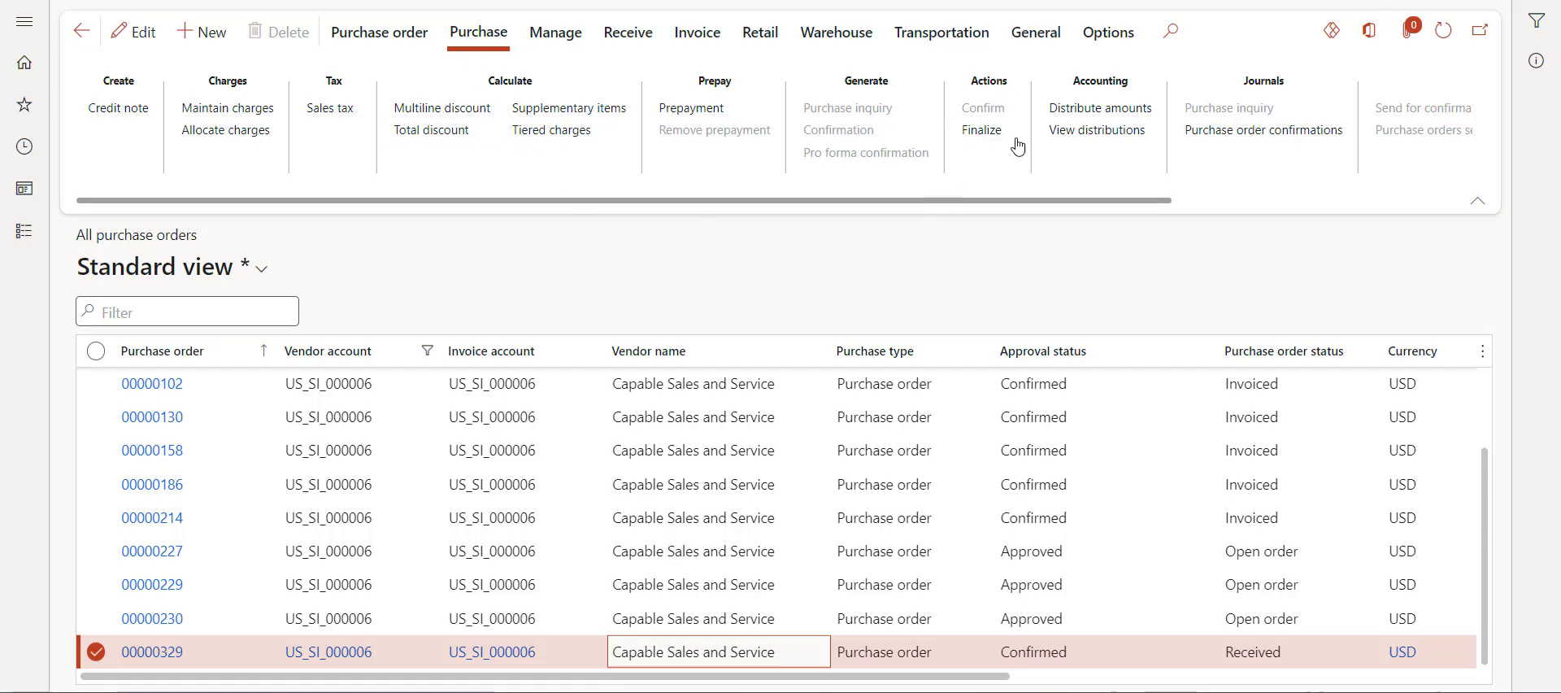
click(1244, 132)
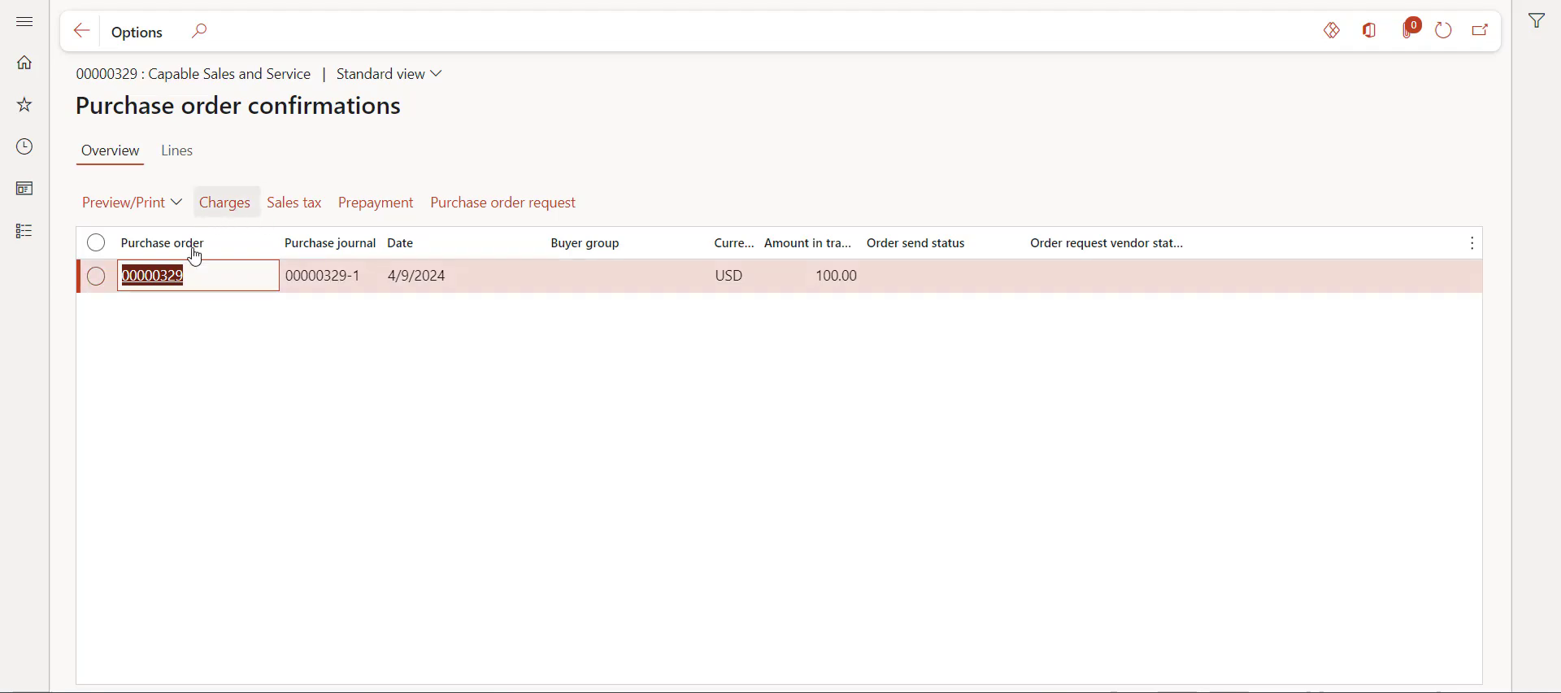
Open the original preview of the 4/9/2024 confirmation and examine which columns and amounts its order line prints
click(177, 209)
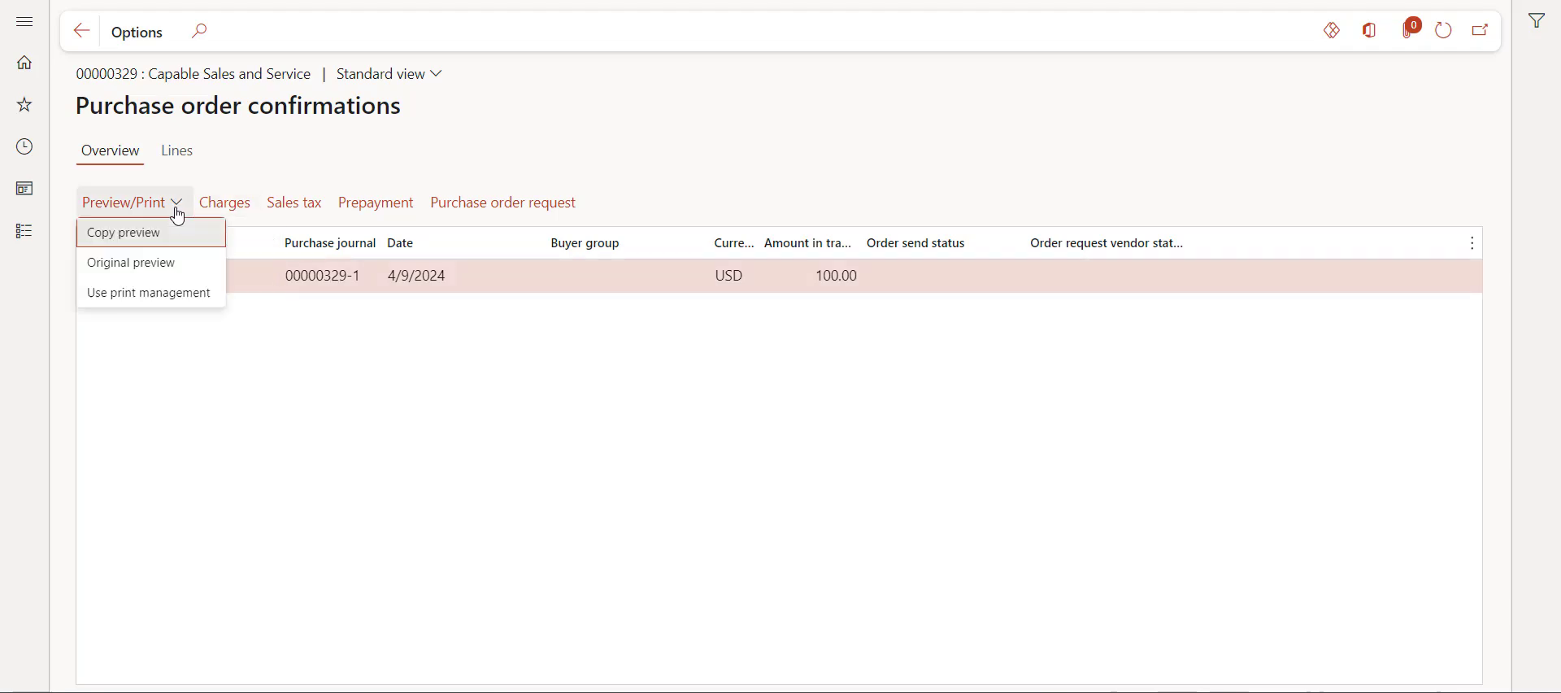
click(173, 267)
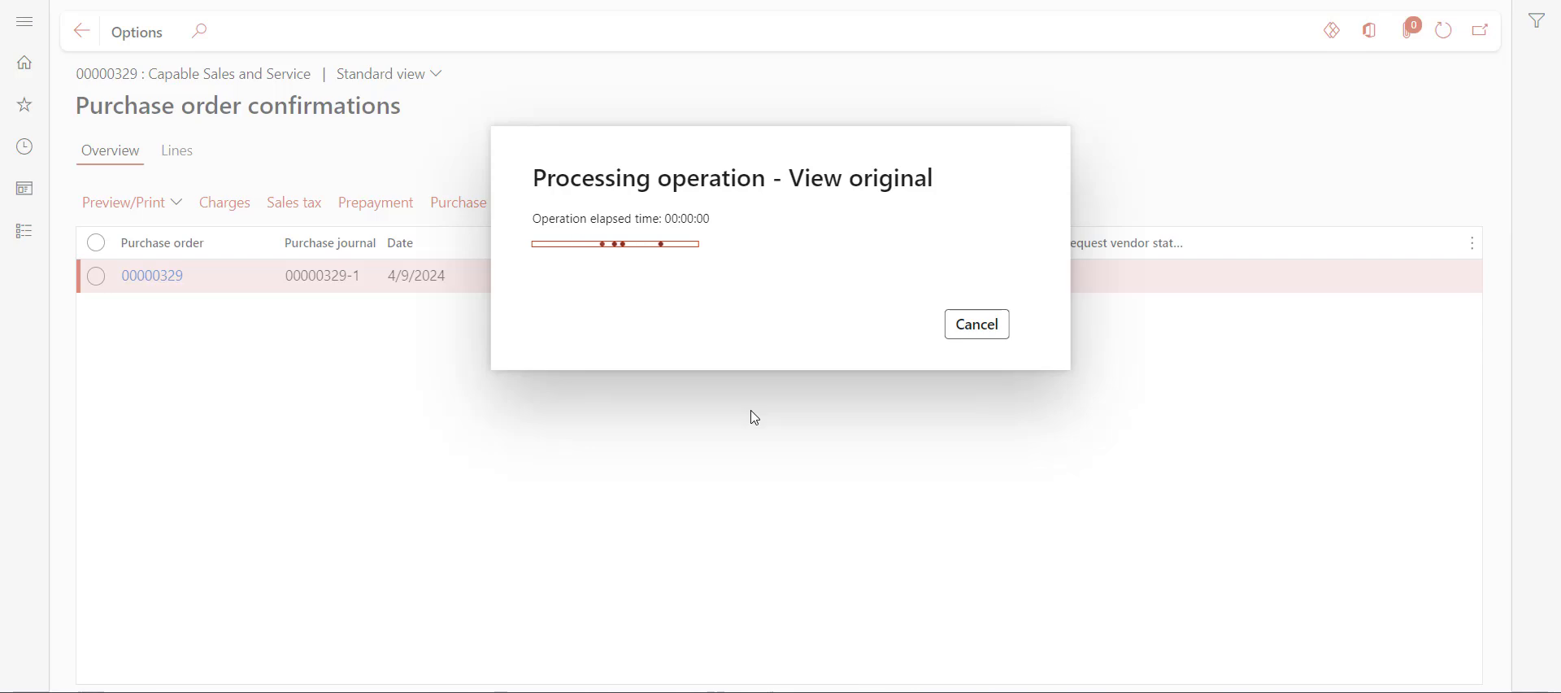
scroll(743, 404, up, 6)
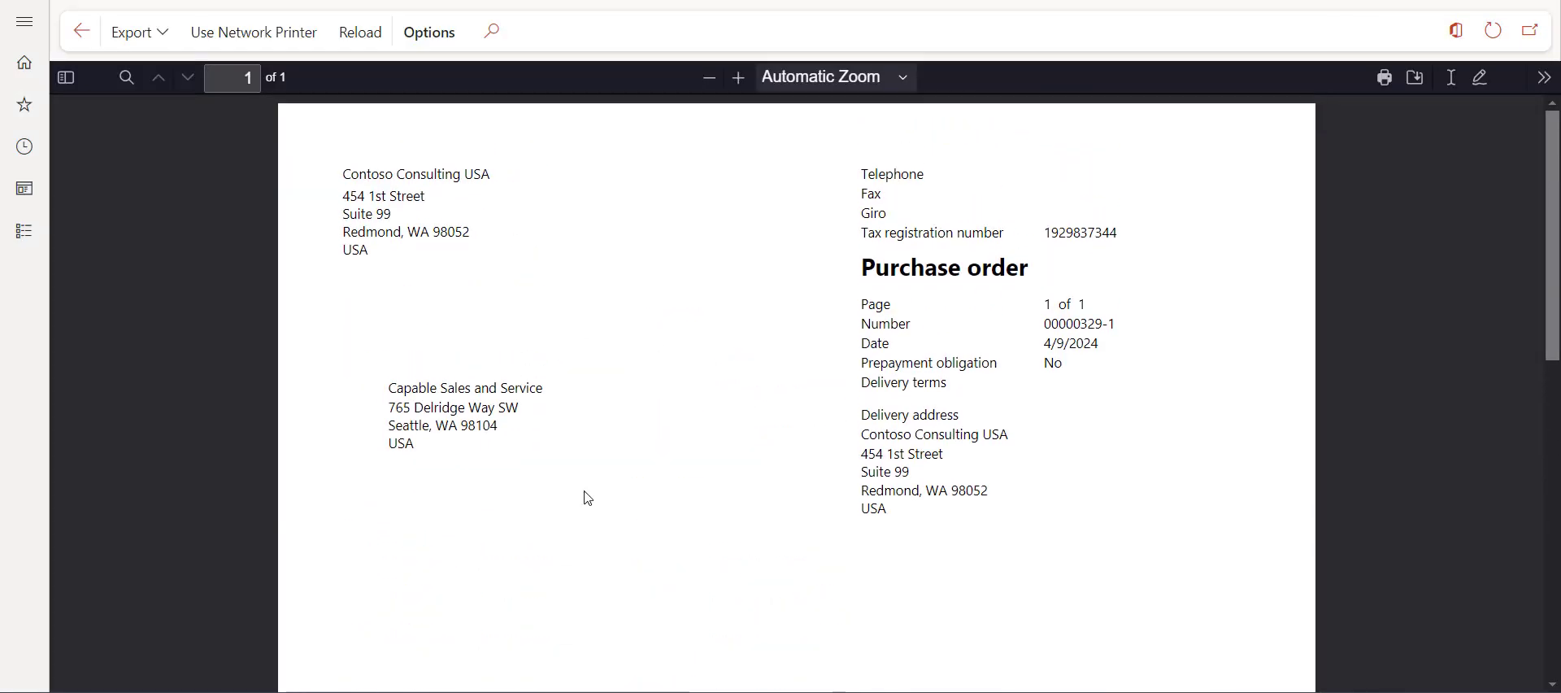
scroll(782, 496, down, 3)
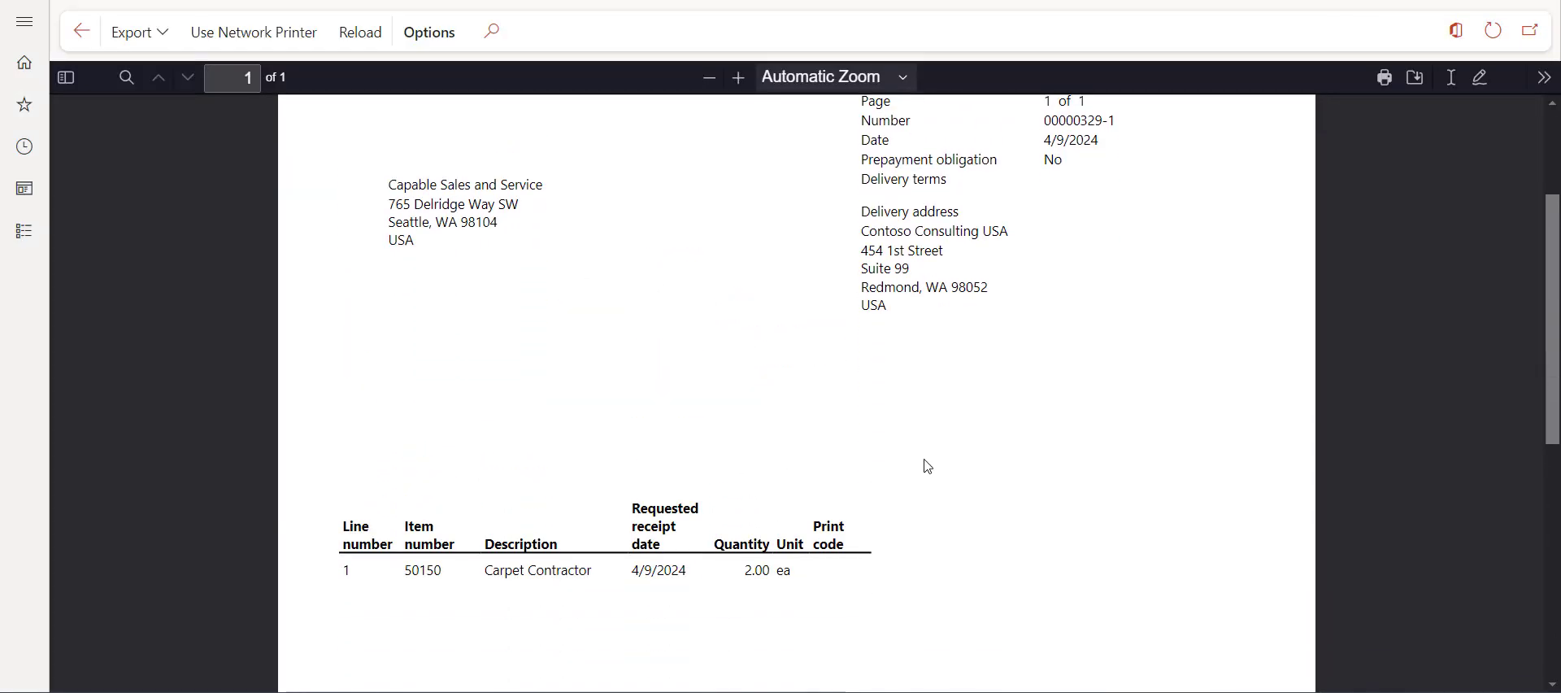
scroll(923, 464, down, 3)
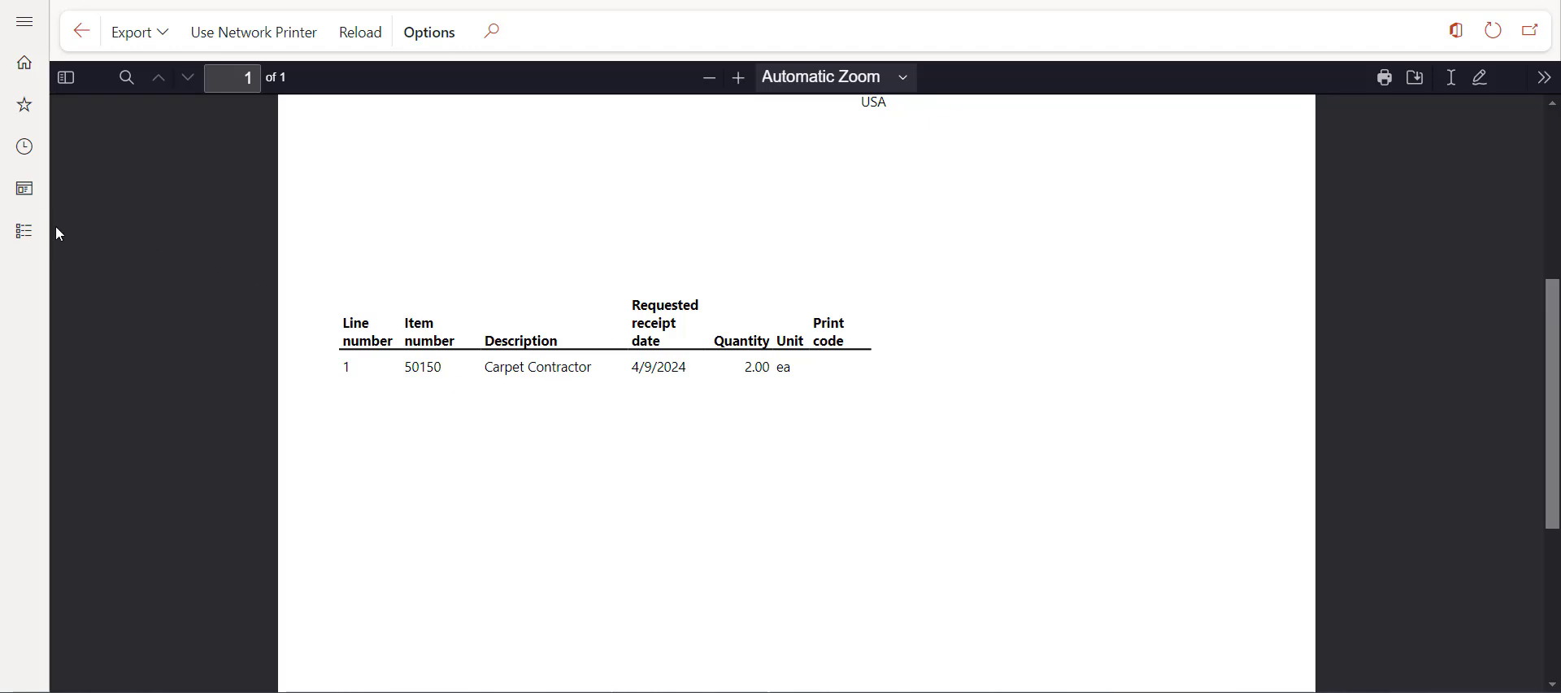
Open the Capable Sales and Service vendor record from the list of all vendors
click(31, 234)
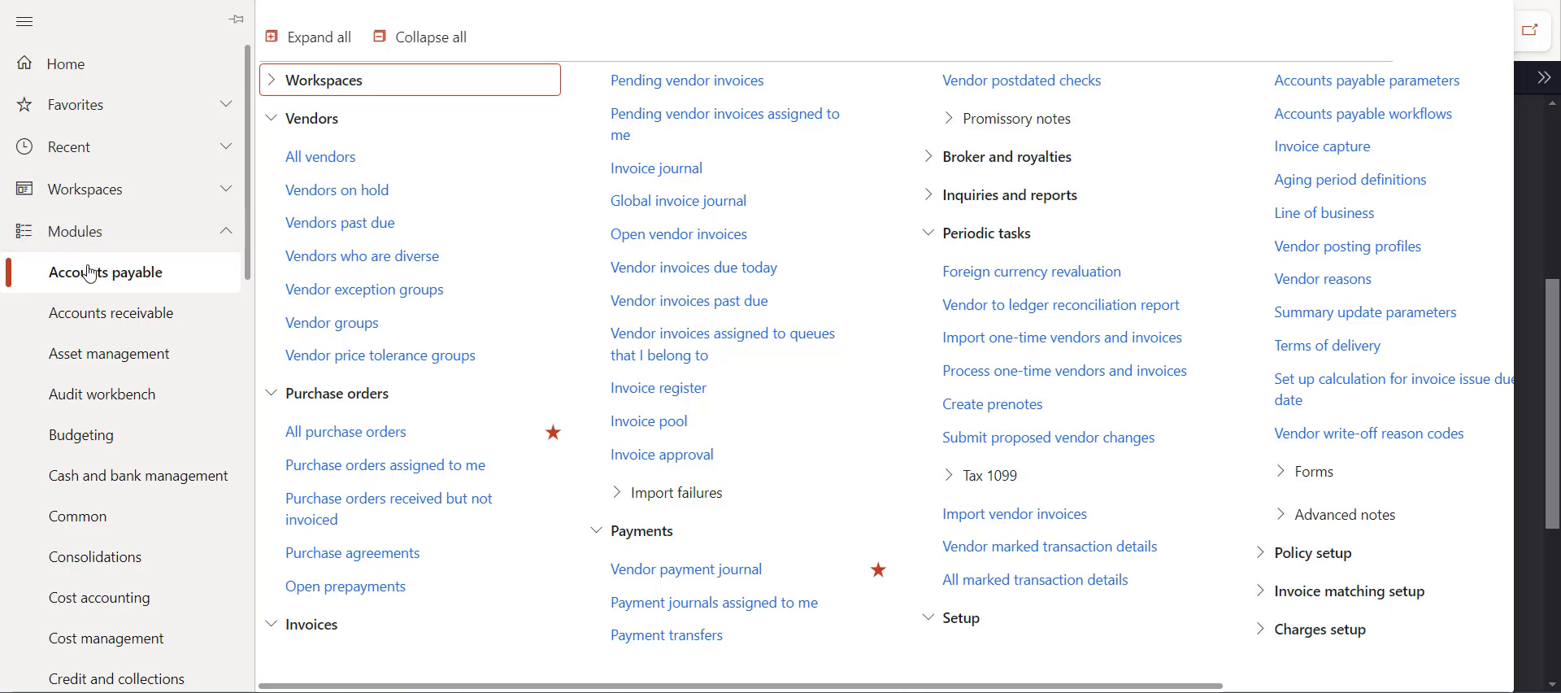
click(317, 156)
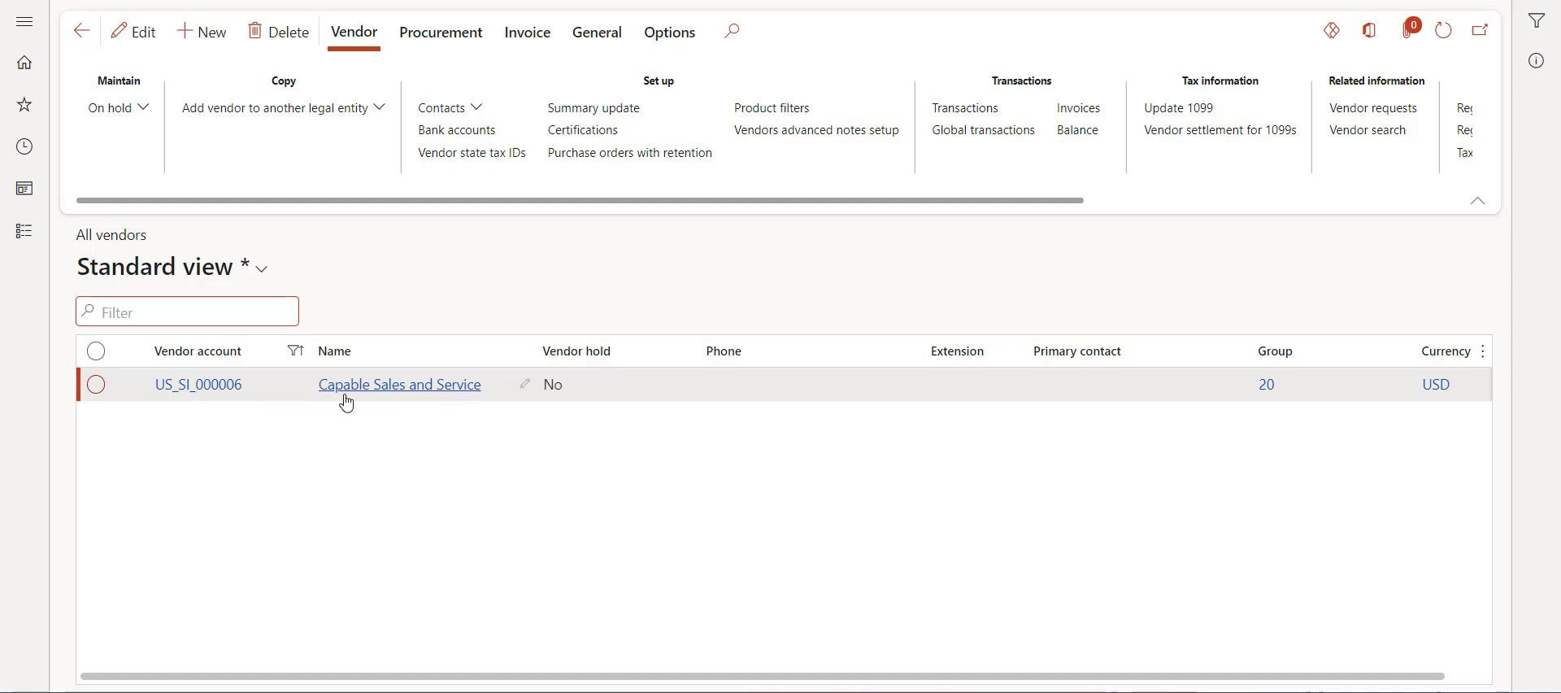
click(182, 387)
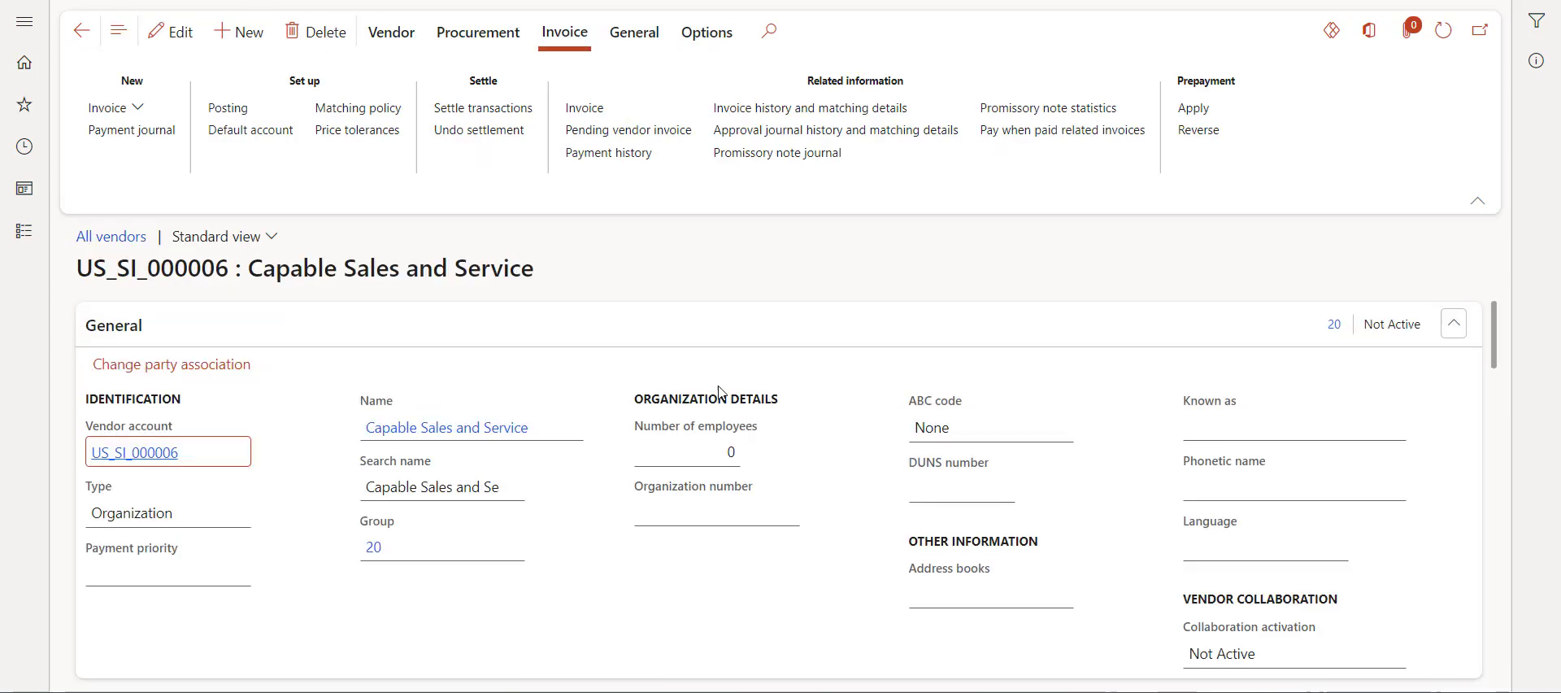
Enable Purchase order prices/amount in the vendor's purchase order defaults and save the vendor record
scroll(721, 393, down, 2)
scroll(720, 394, down, 10)
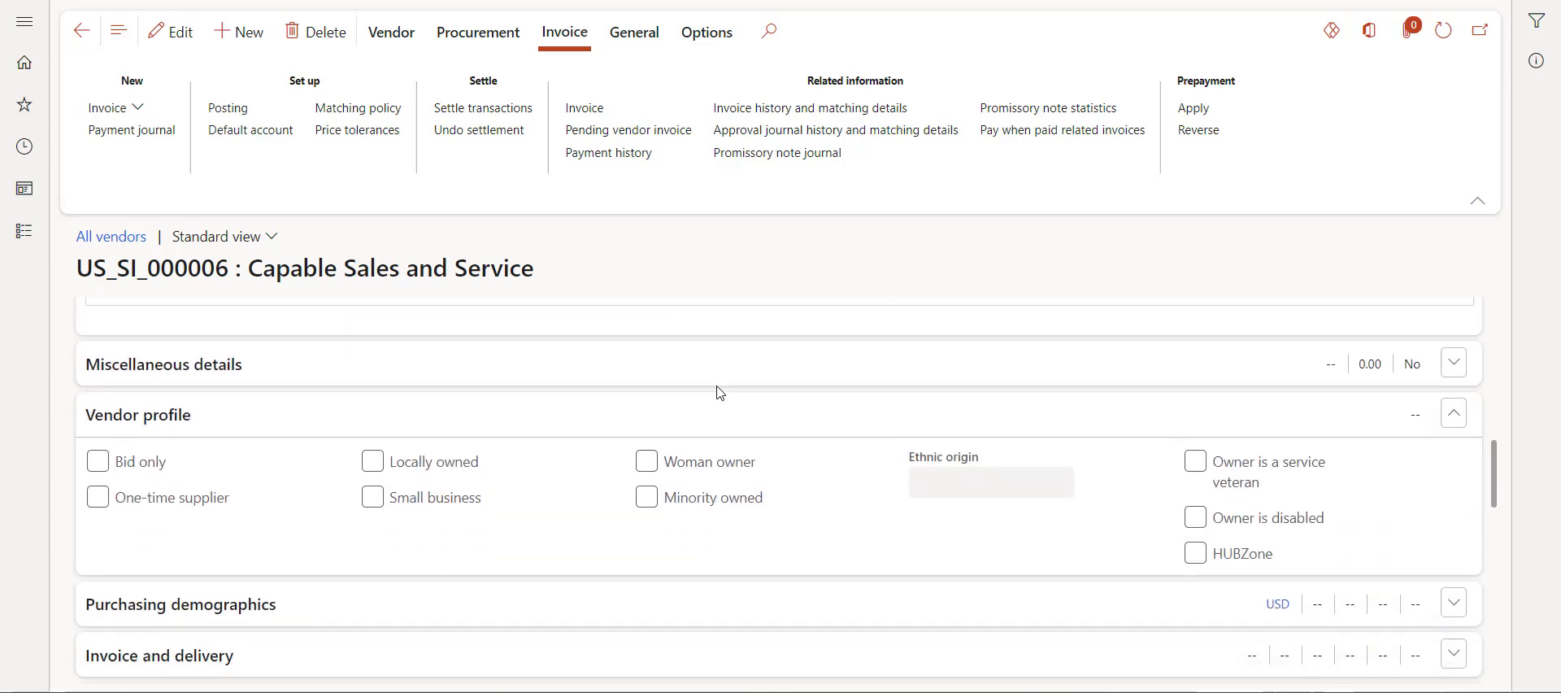
scroll(721, 394, down, 1)
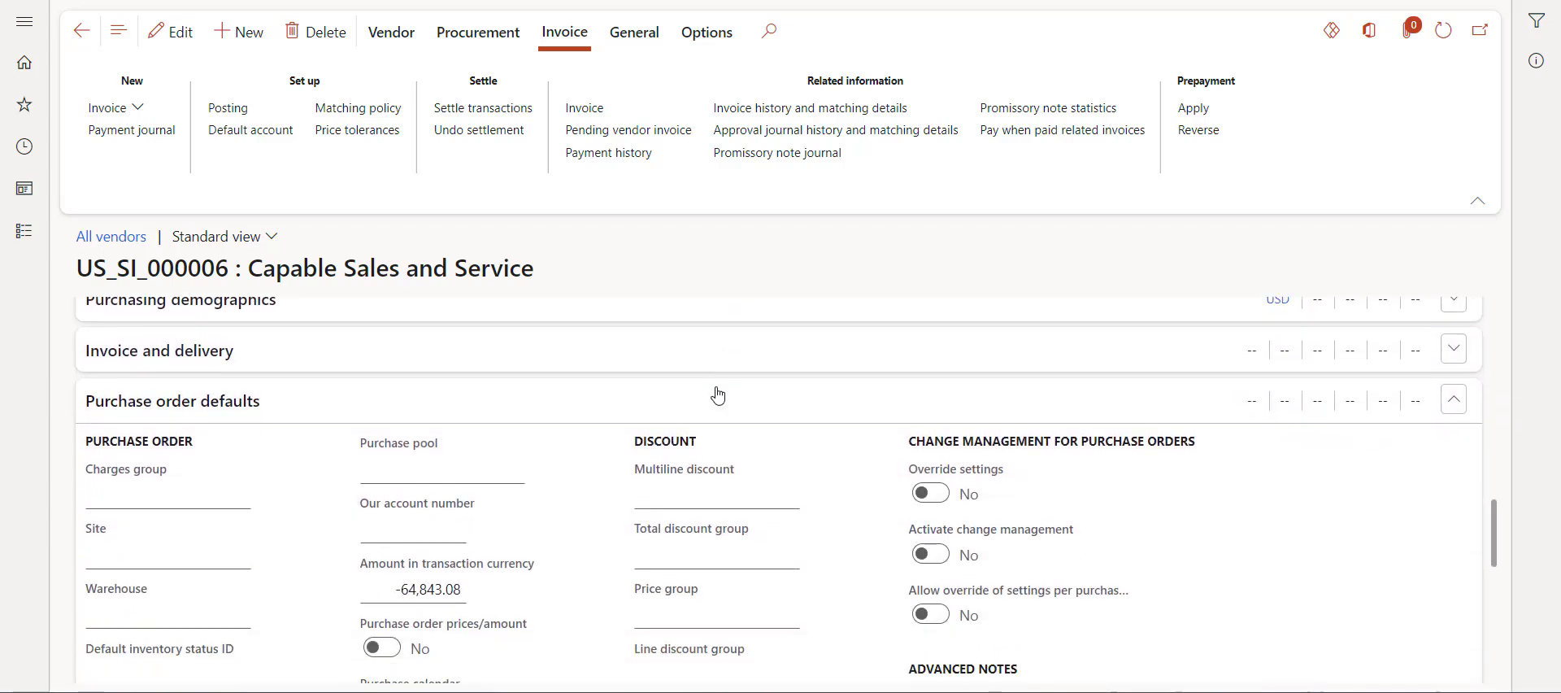
scroll(448, 445, down, 1)
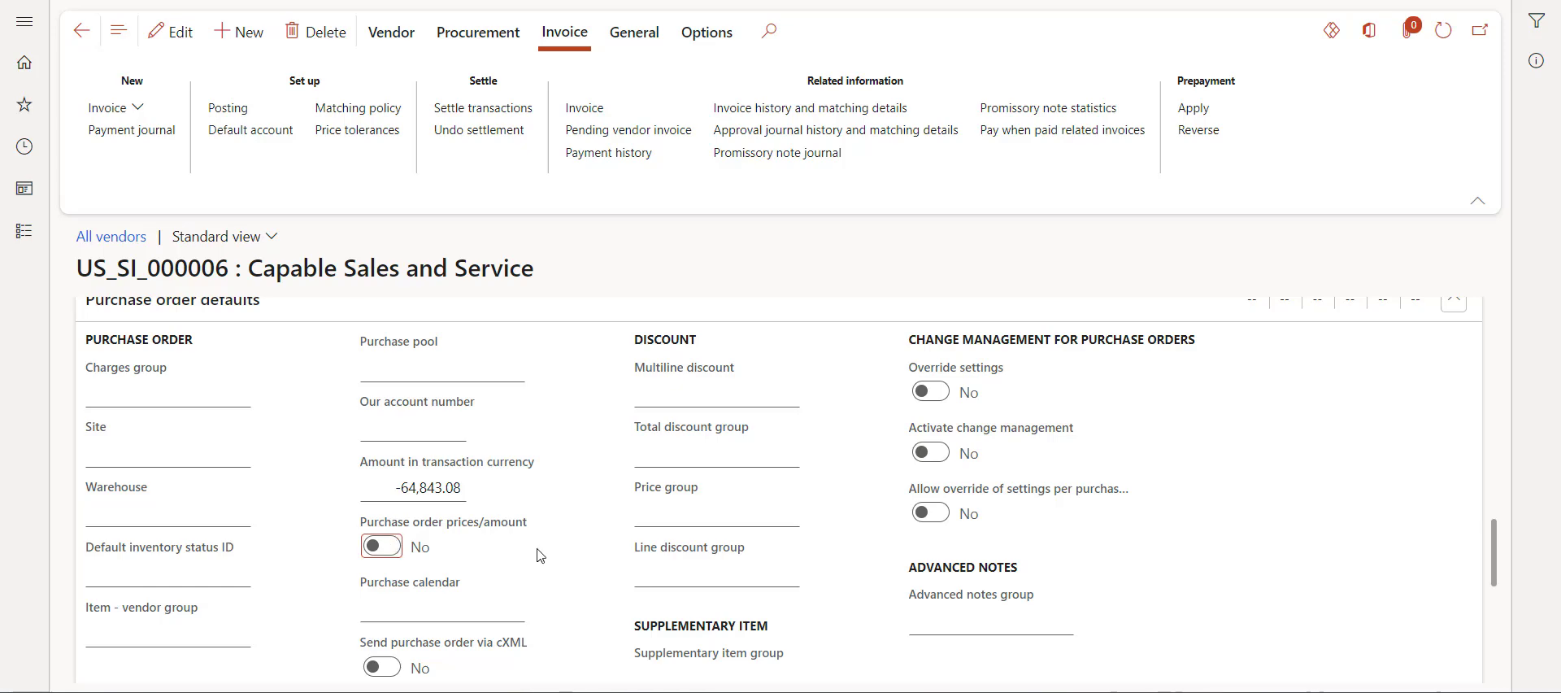
click(391, 551)
click(173, 35)
click(390, 552)
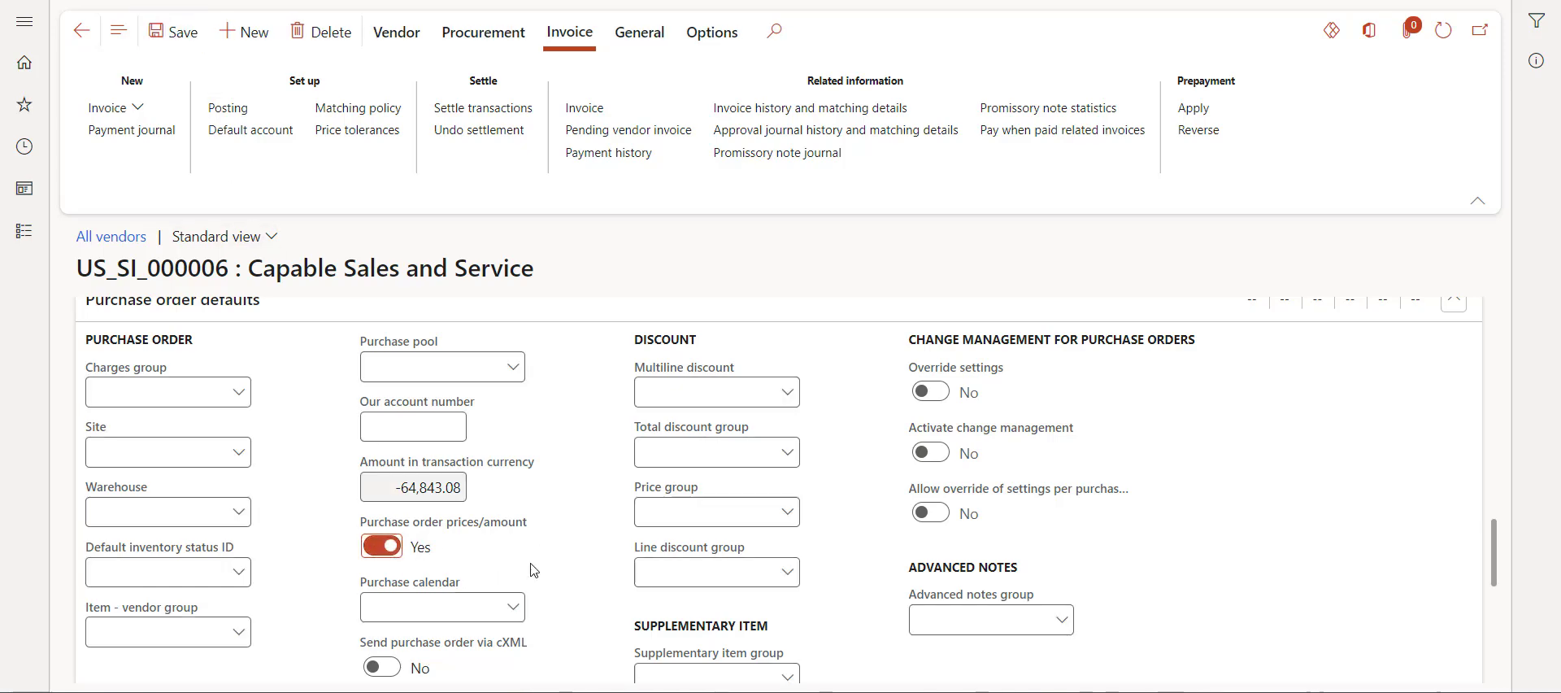
click(187, 45)
Reopen the received Capable Sales and Service purchase order from the list of all purchase orders
click(25, 231)
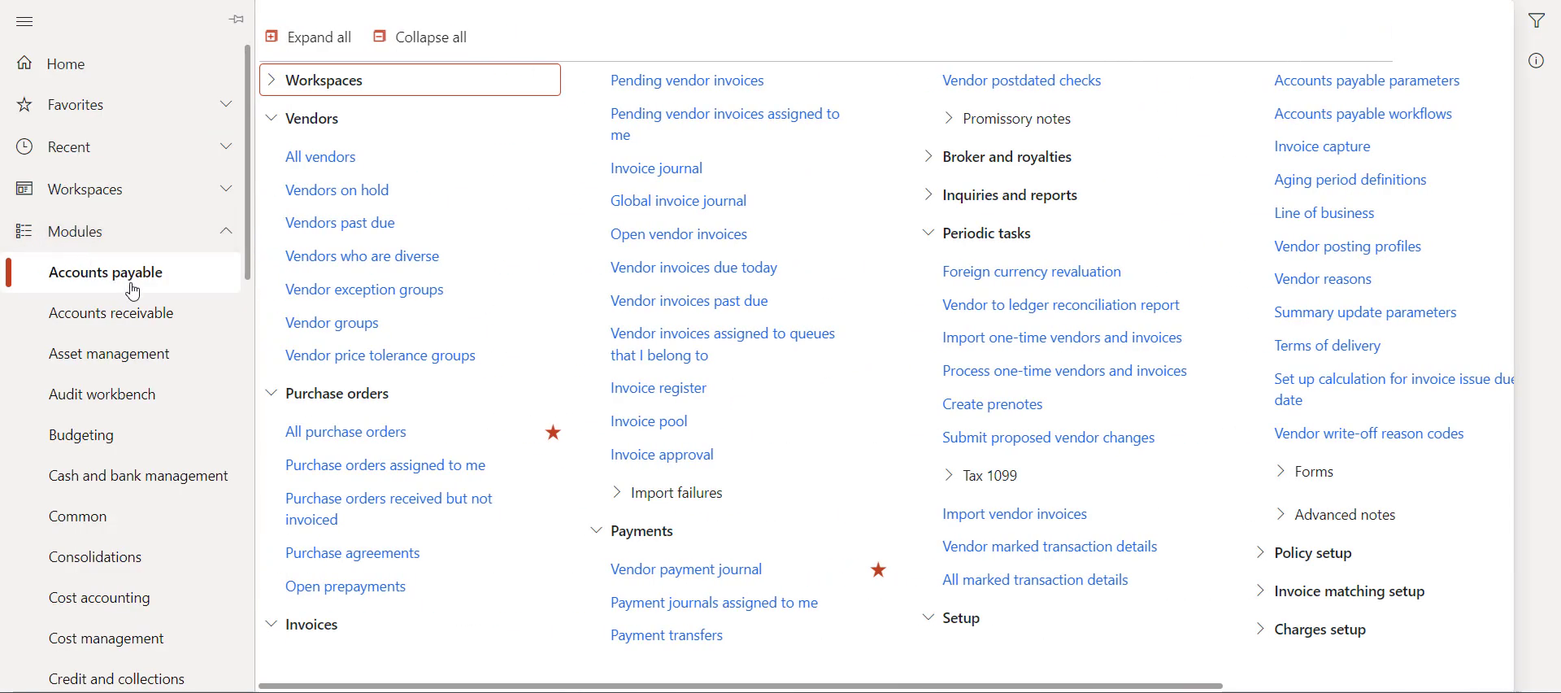
click(496, 439)
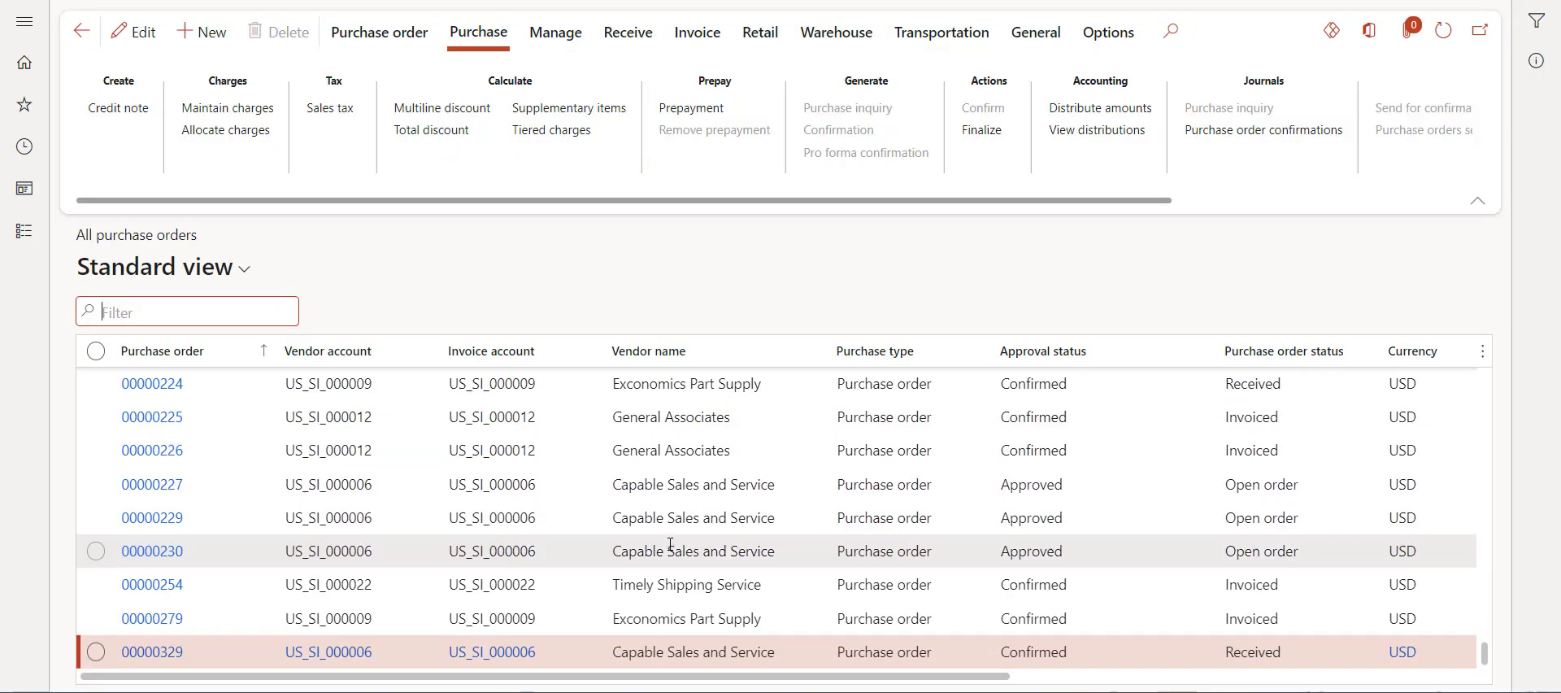
click(673, 651)
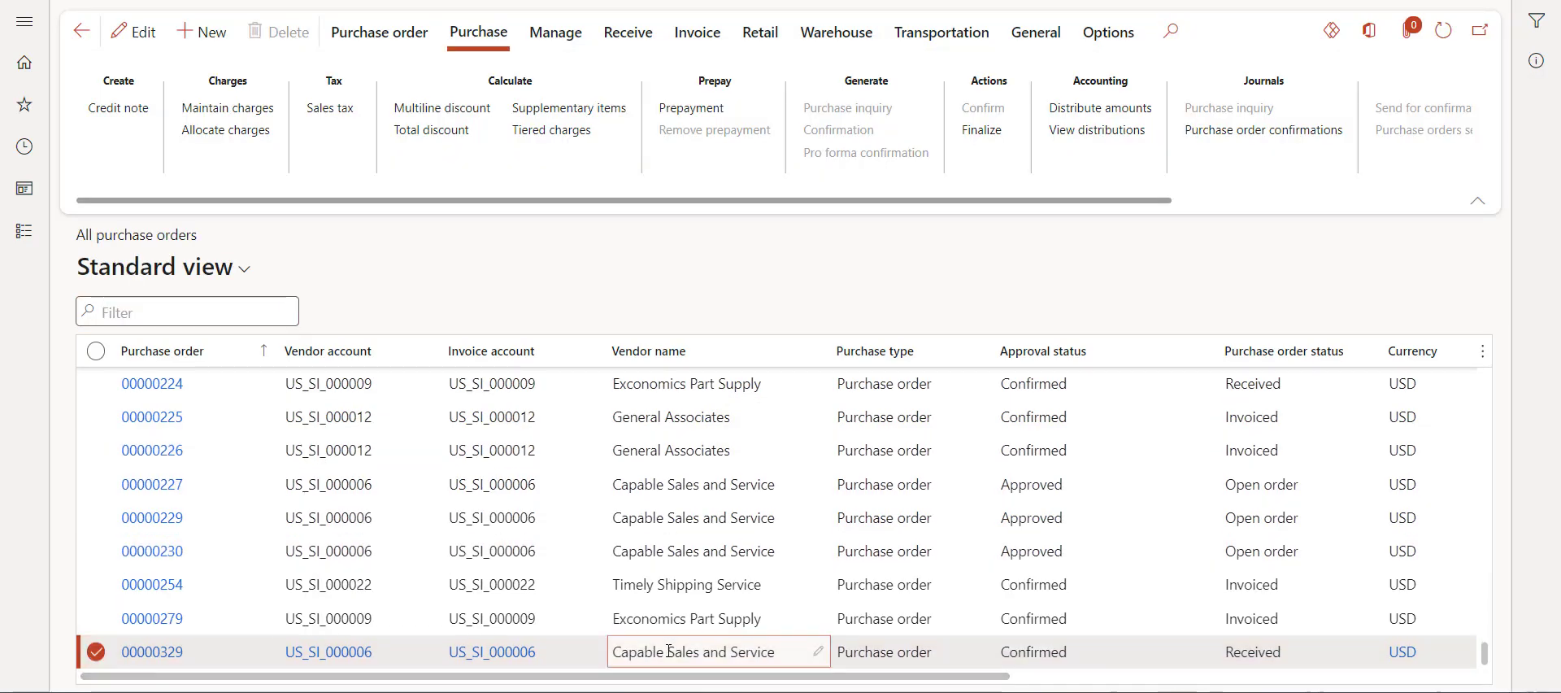
click(170, 652)
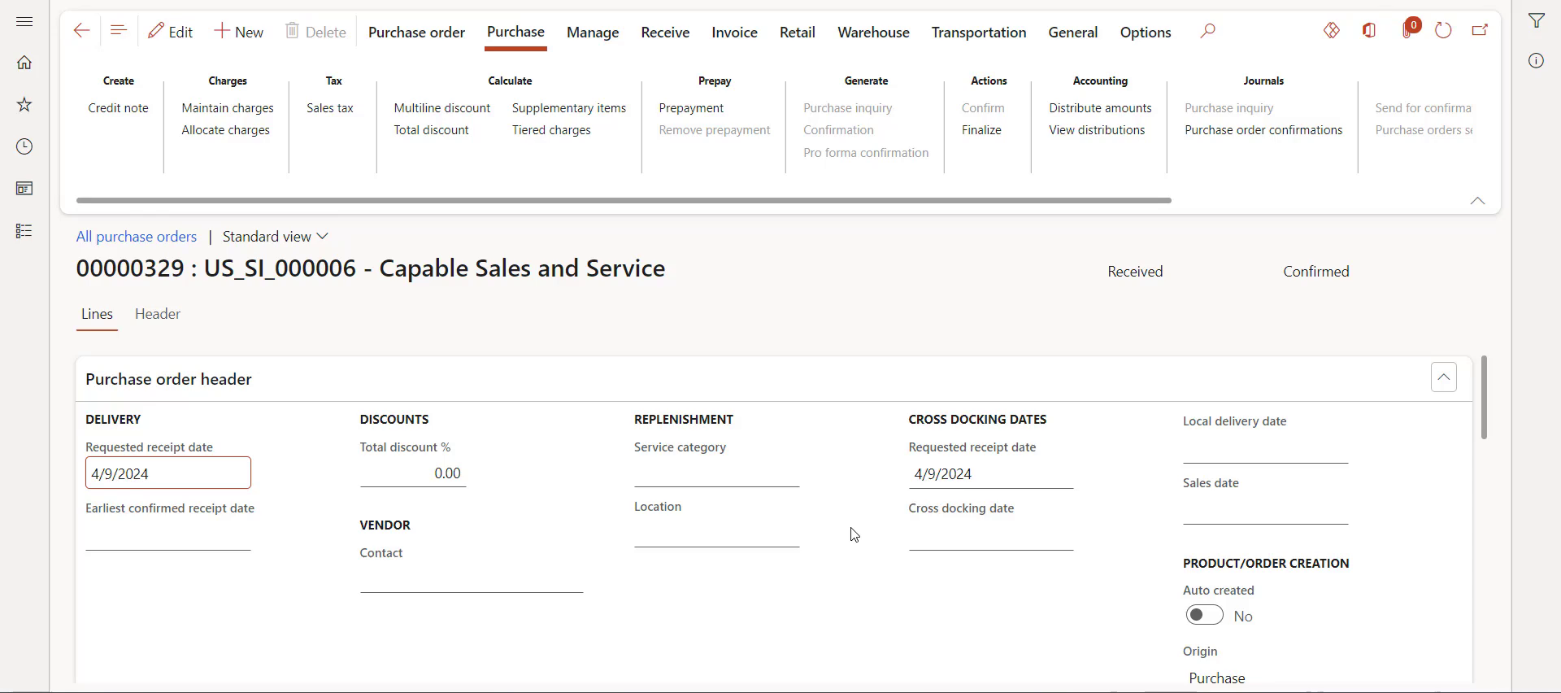
Set the Customer reference in the Carpet Contractor line's general details to "PO confirmation 2"
scroll(491, 368, down, 5)
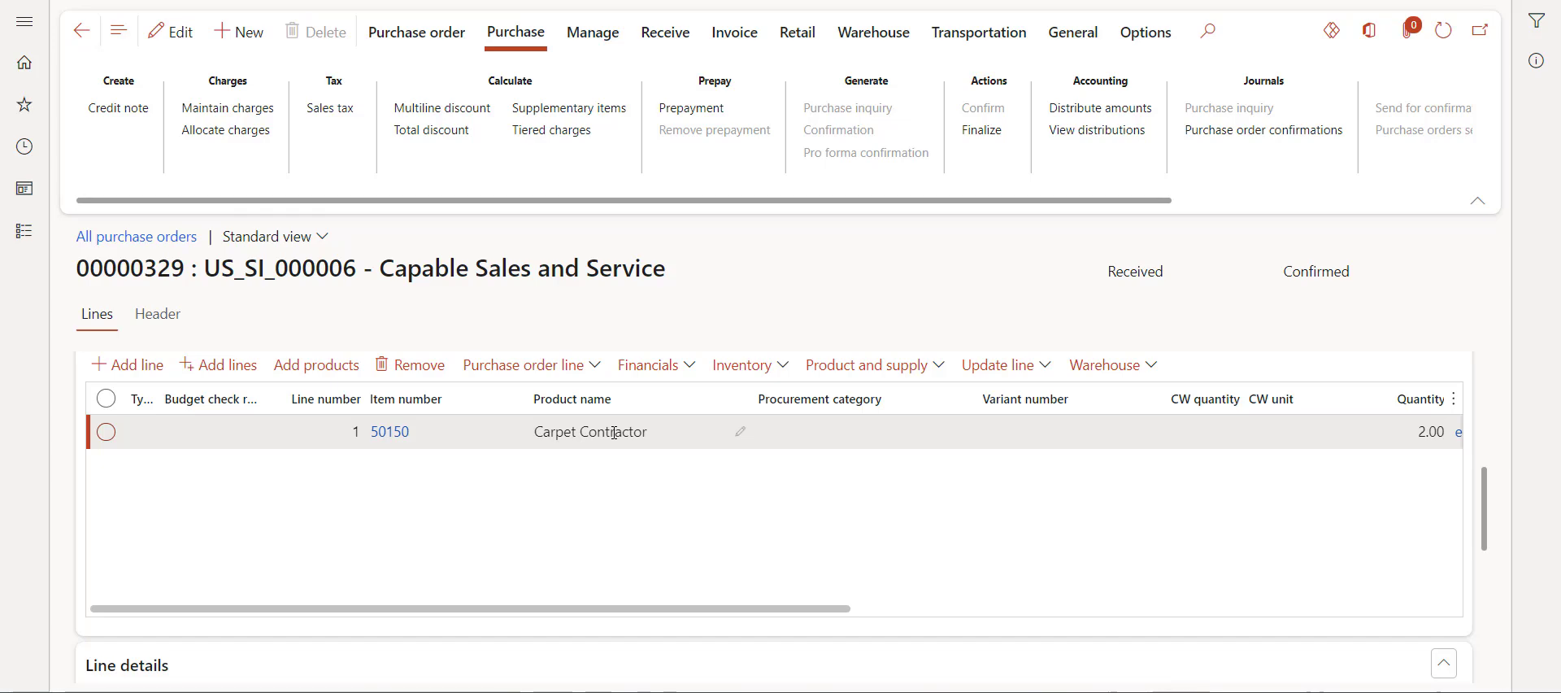
scroll(633, 428, down, 5)
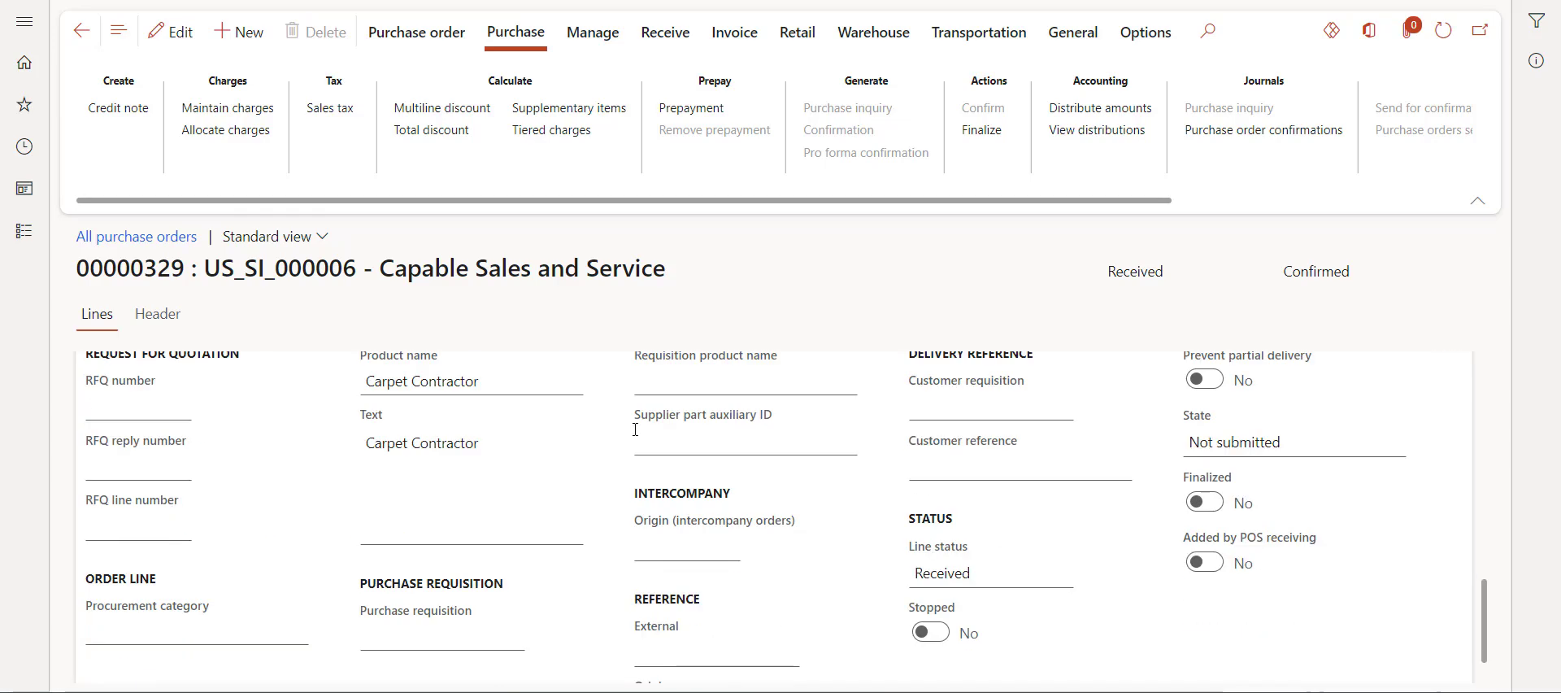
scroll(635, 428, up, 1)
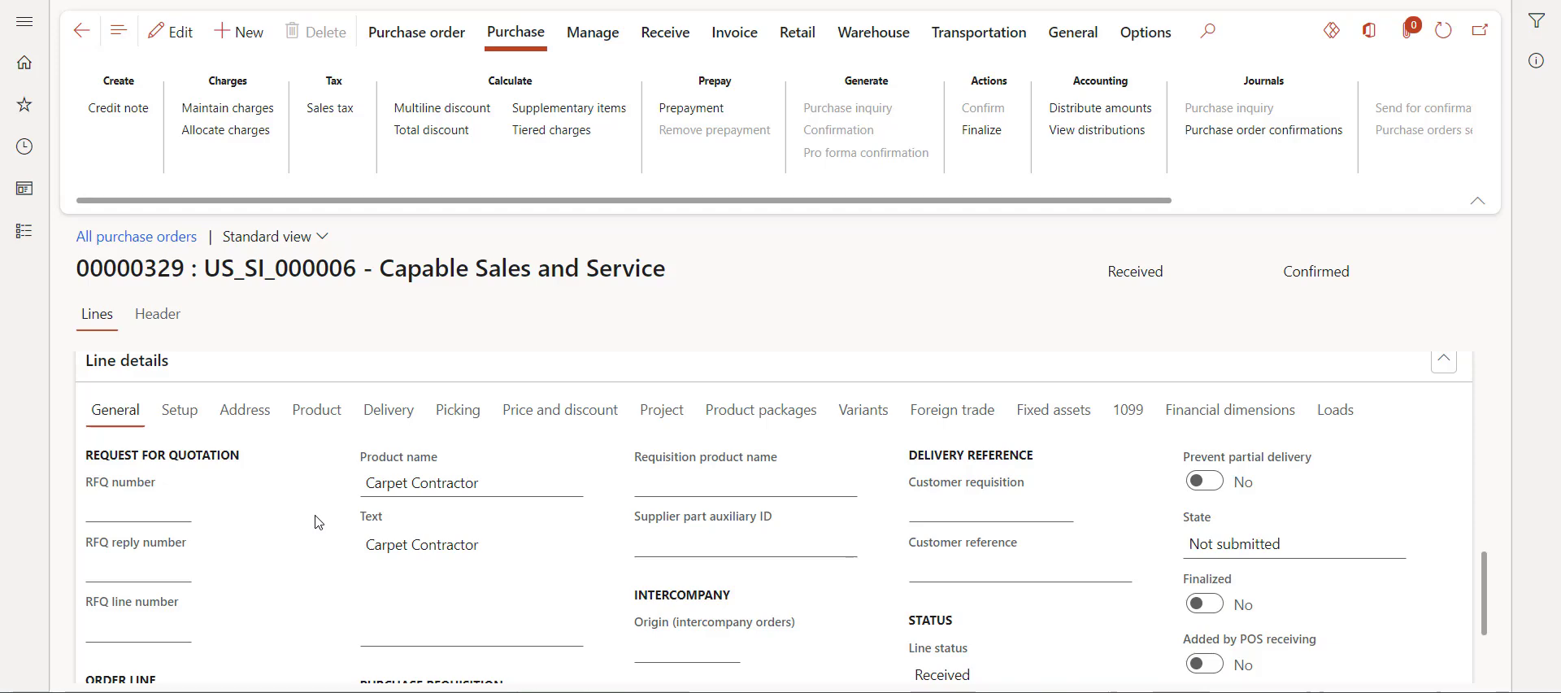
click(946, 565)
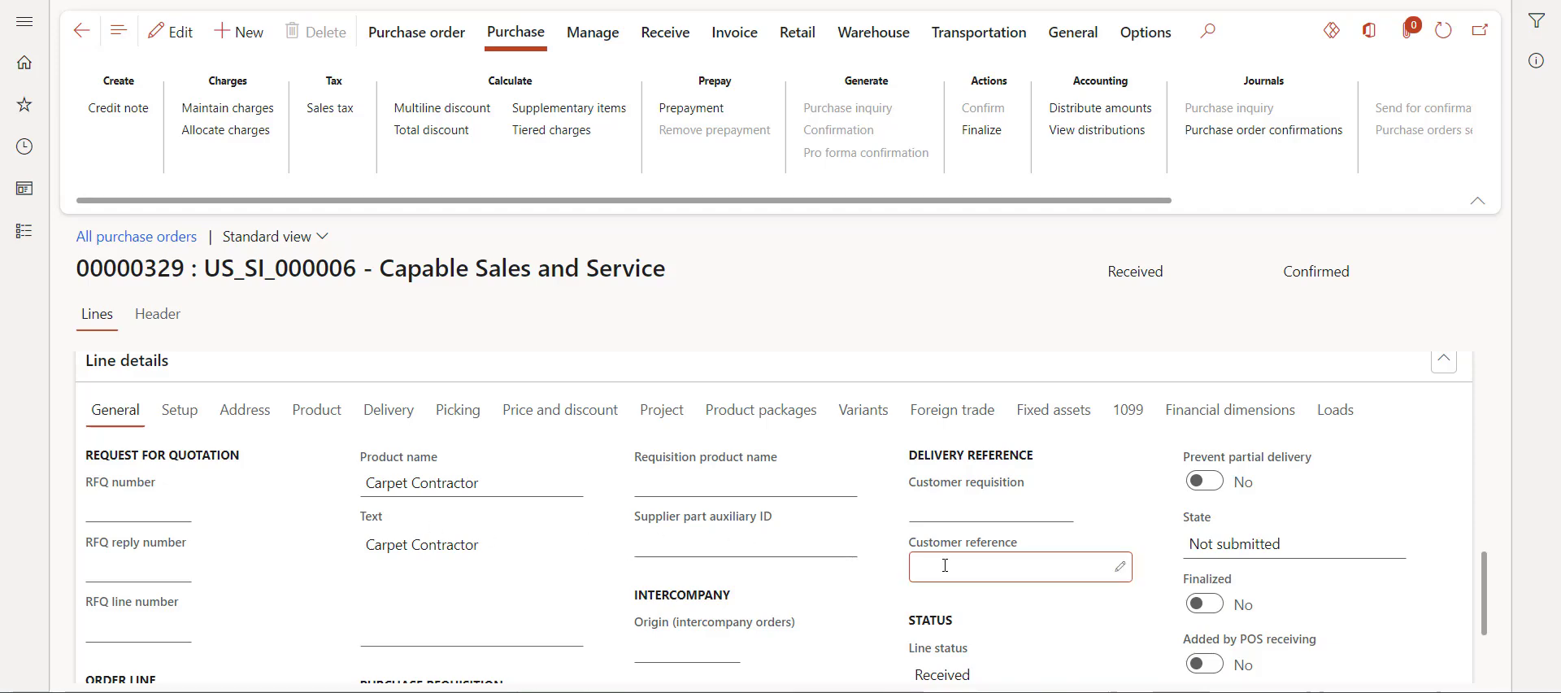
click(1119, 569)
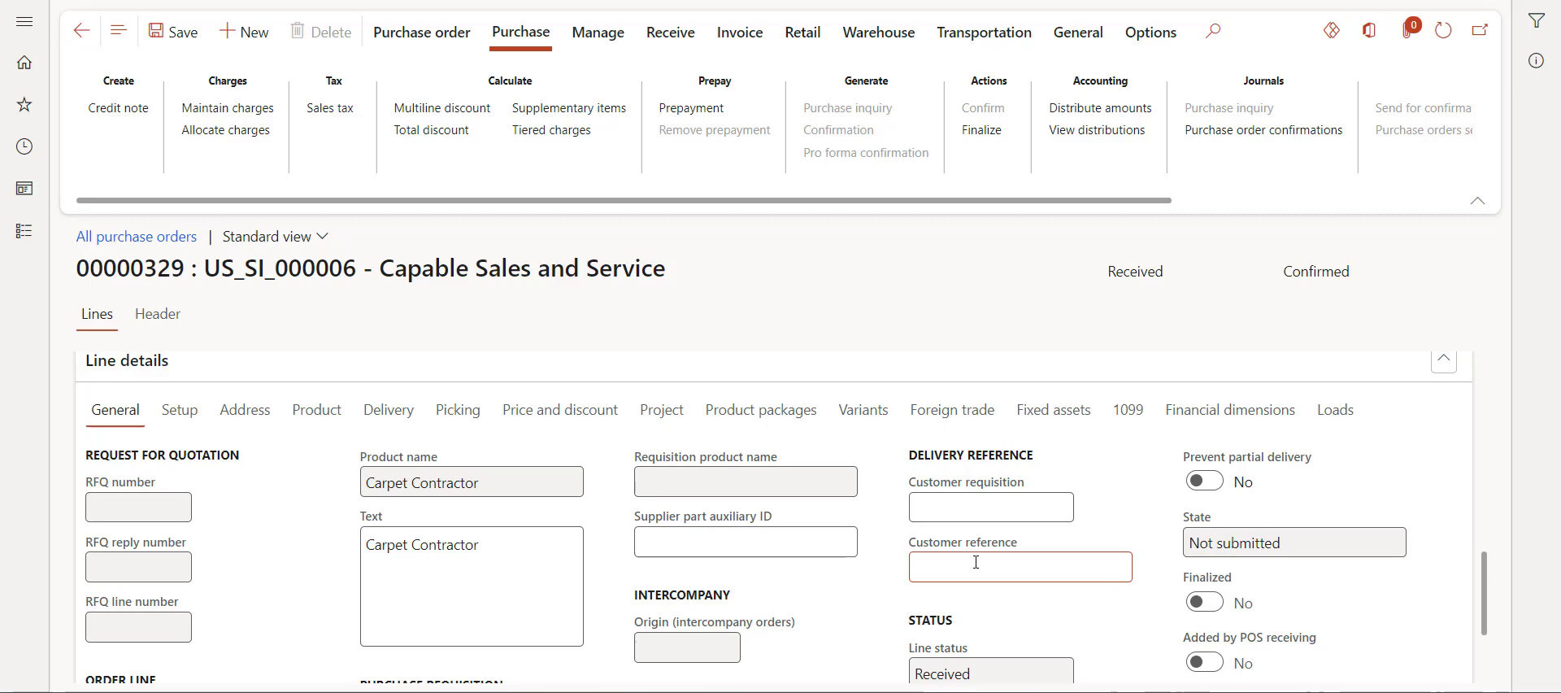
text(PO c)
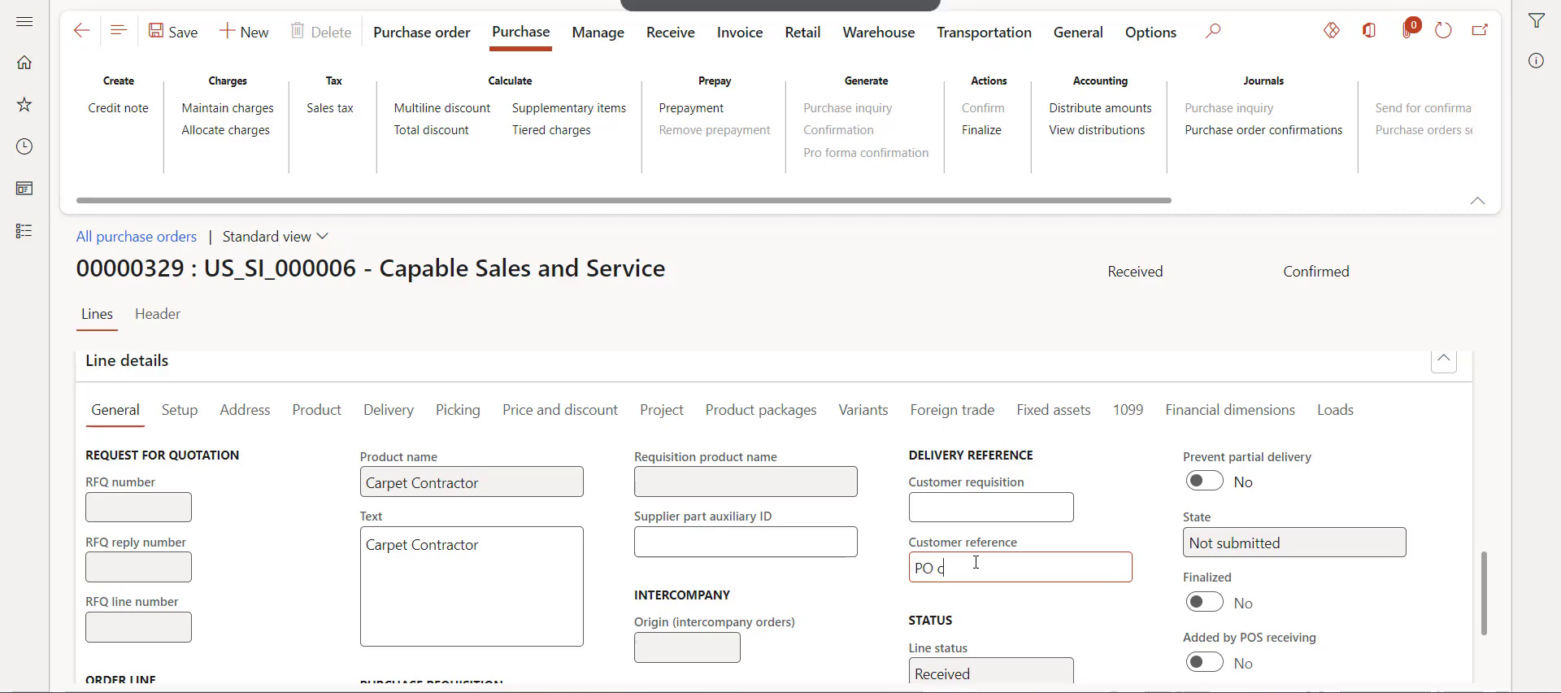
text(onfirmation 2)
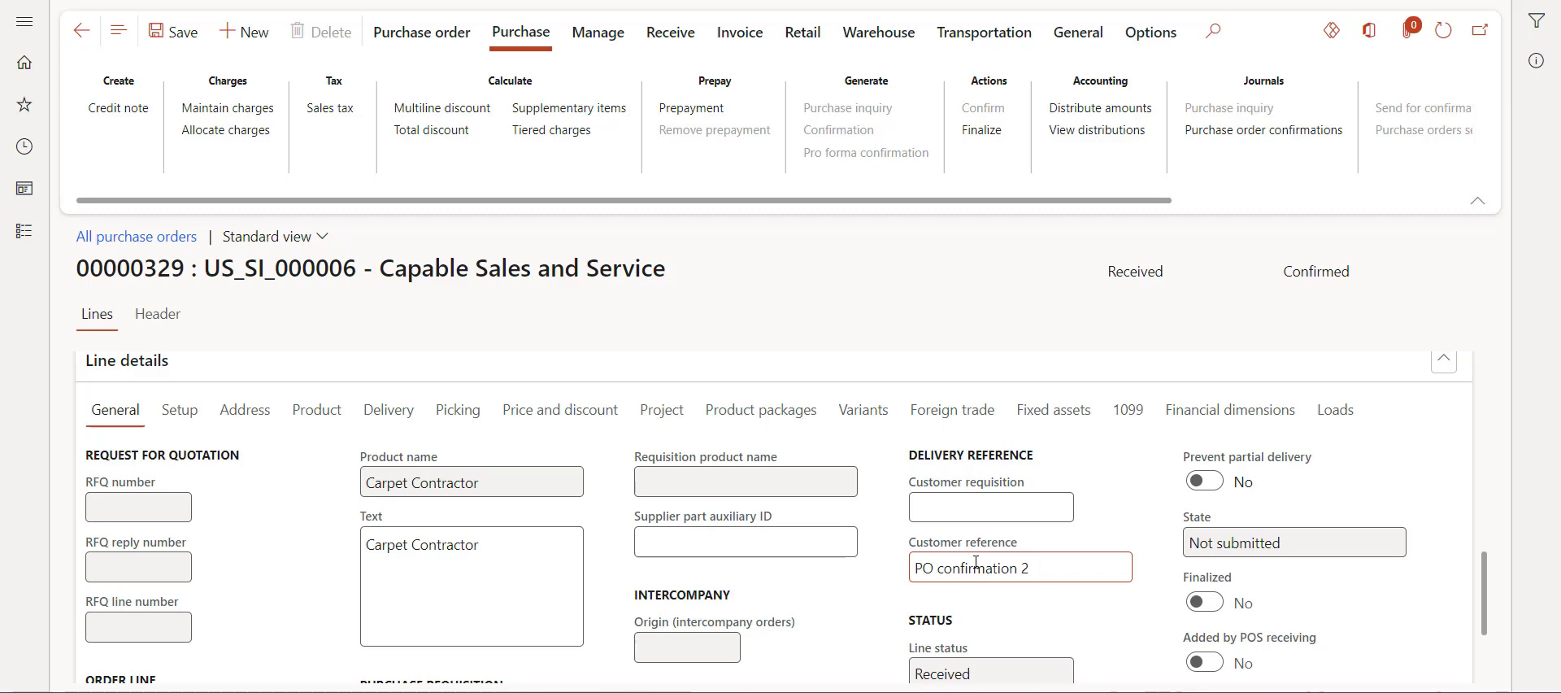
click(1101, 605)
Edit the line's text to "Carpet Contractor." with an extra space and a final period, and save the purchase order
click(429, 544)
click(415, 544)
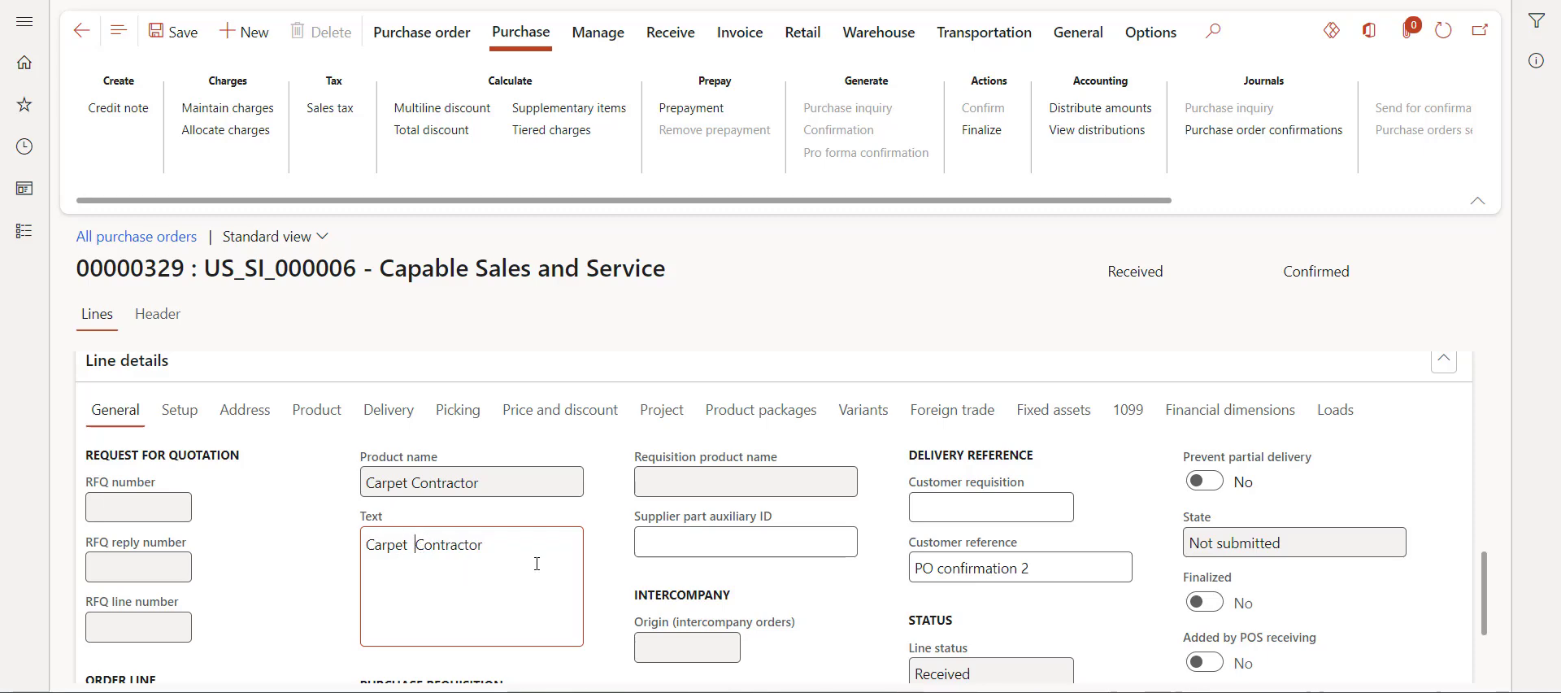
click(508, 553)
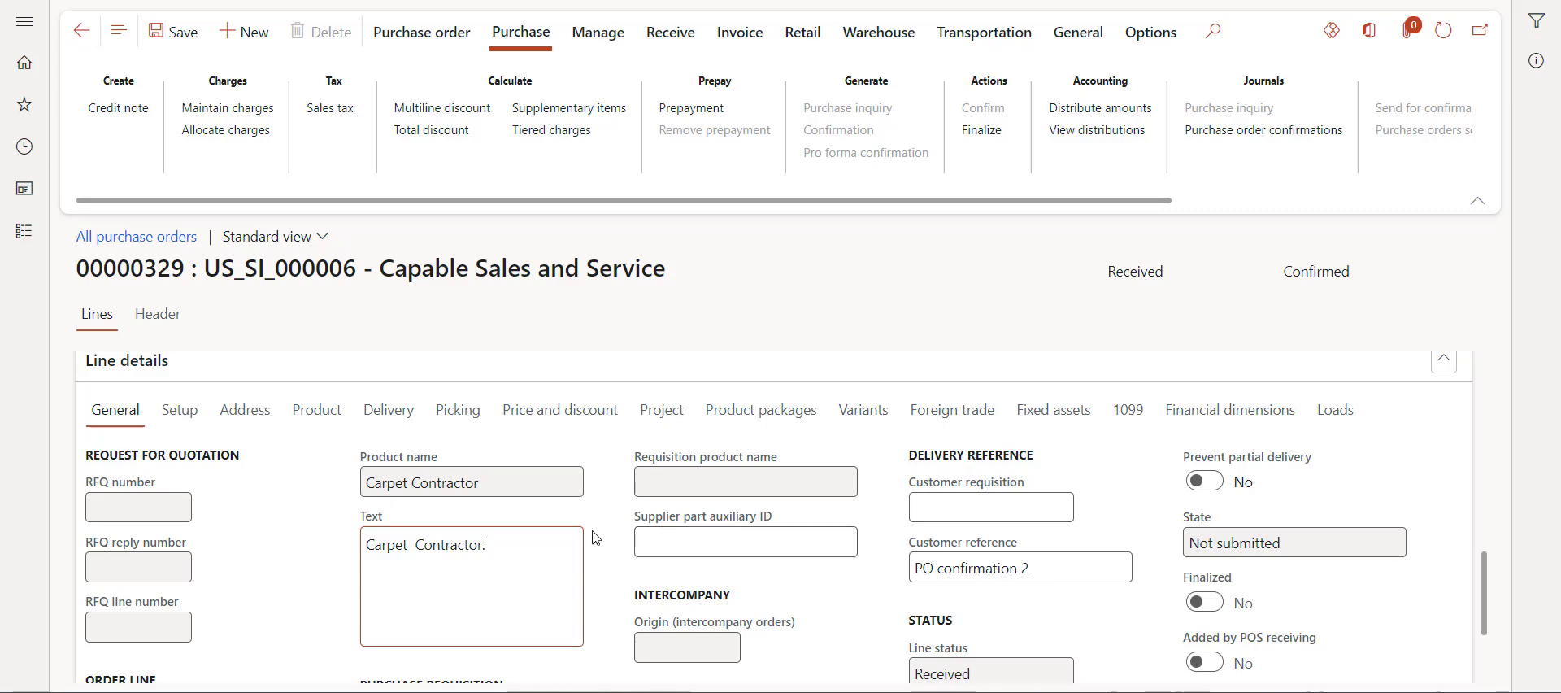
click(167, 33)
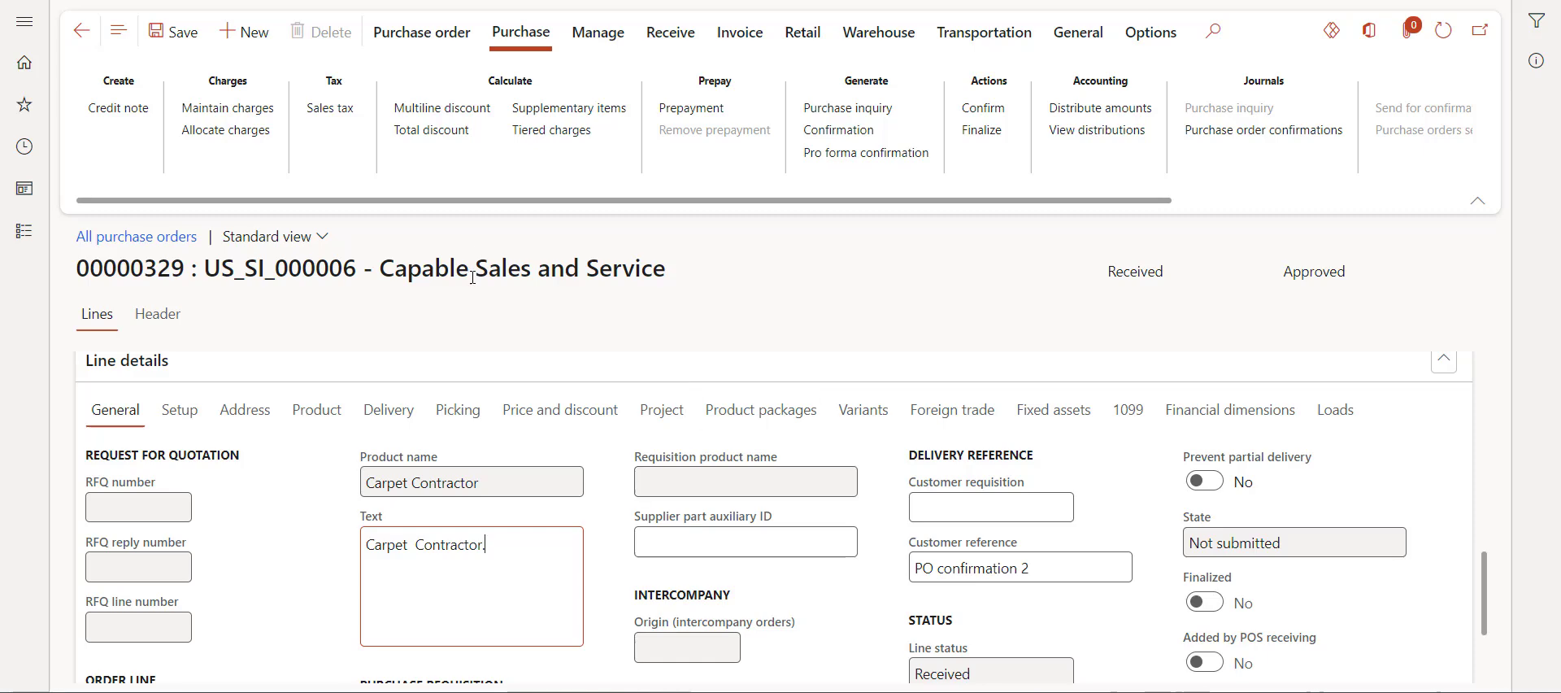
Confirm the changed purchase order and open its purchase order confirmations
click(1002, 112)
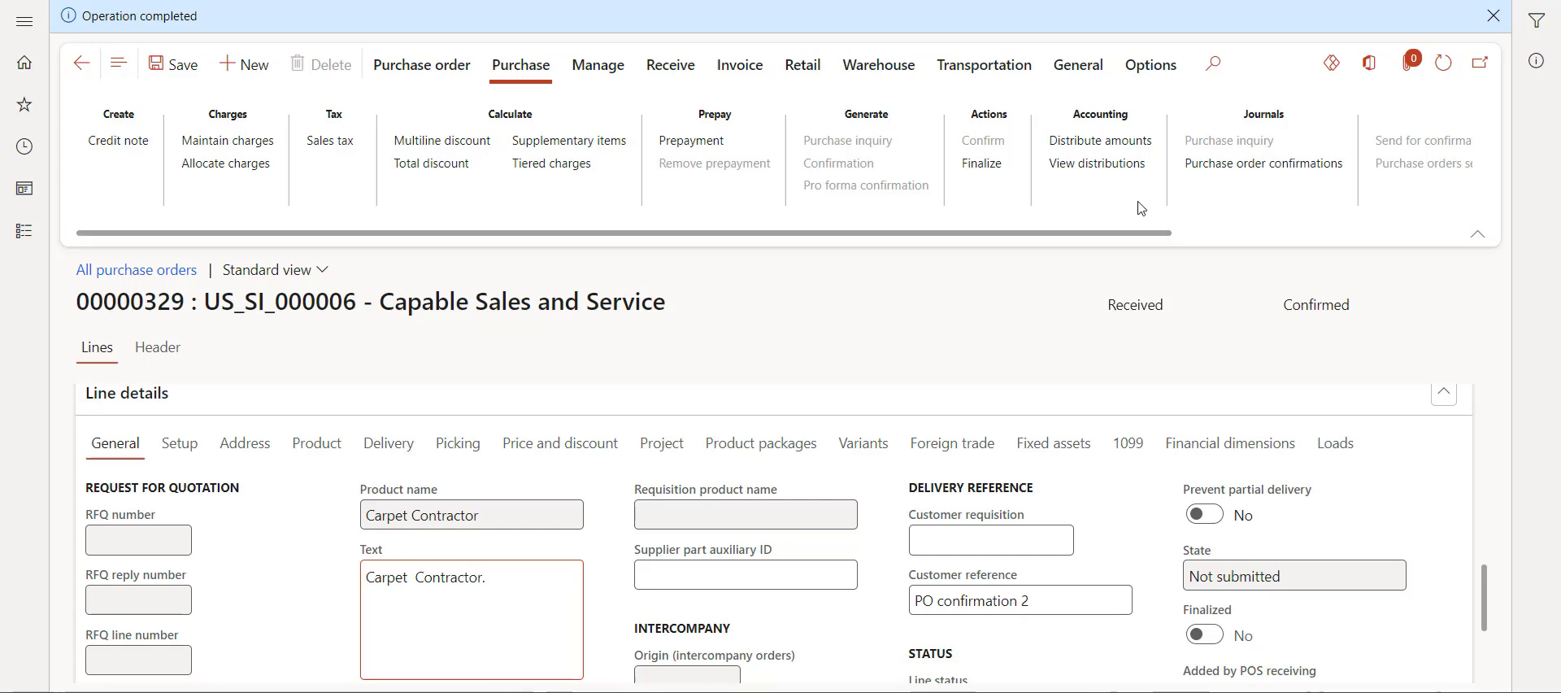
click(1234, 165)
Open the original preview of the 6/19/2024 confirmation and examine the line's price columns and the order totals
click(362, 313)
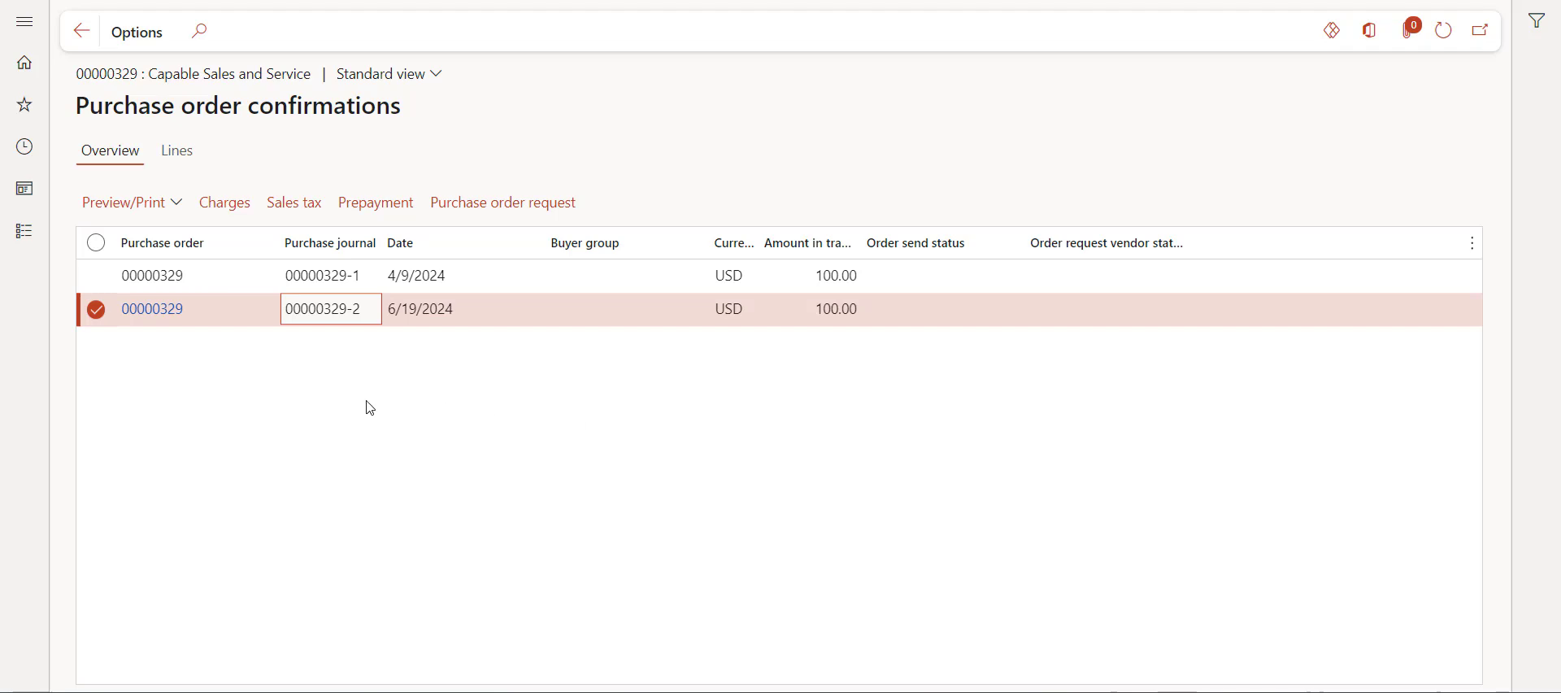
click(140, 213)
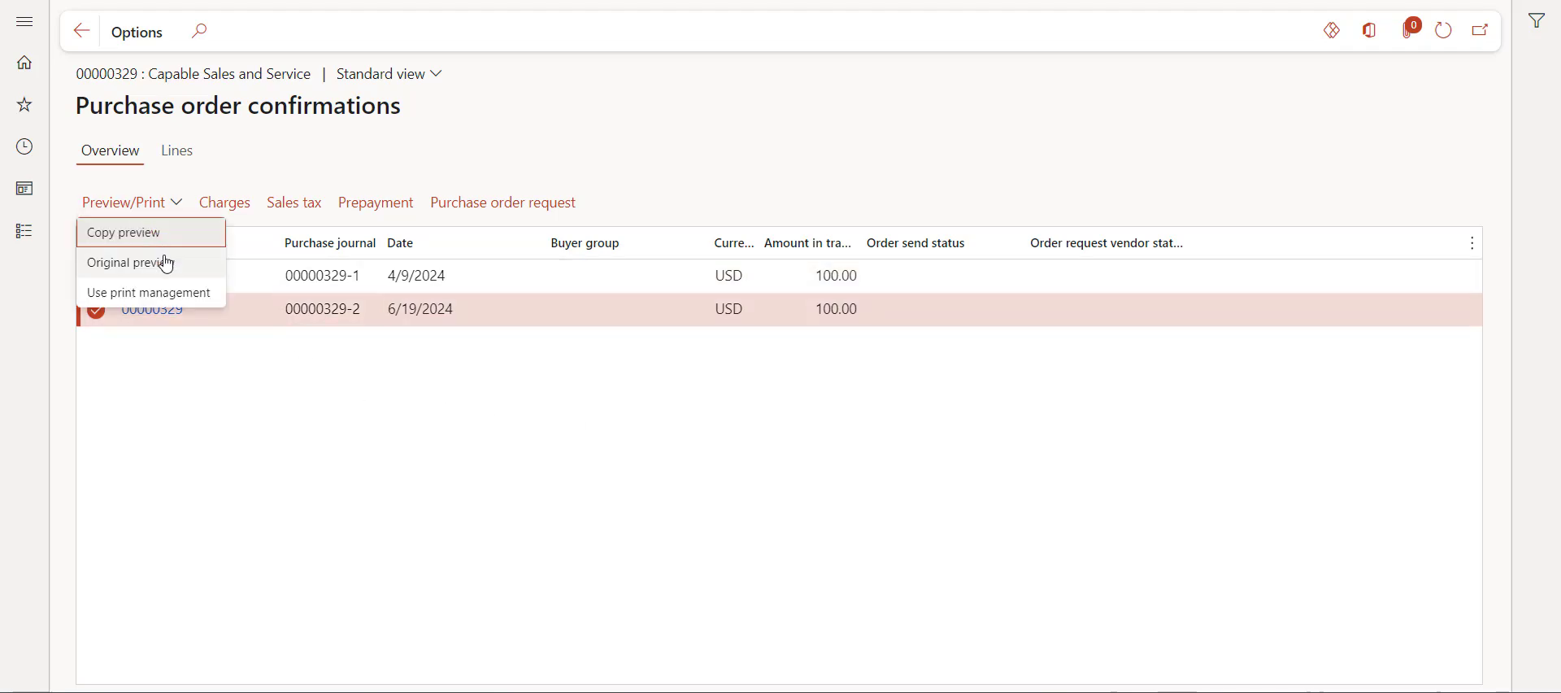
click(162, 259)
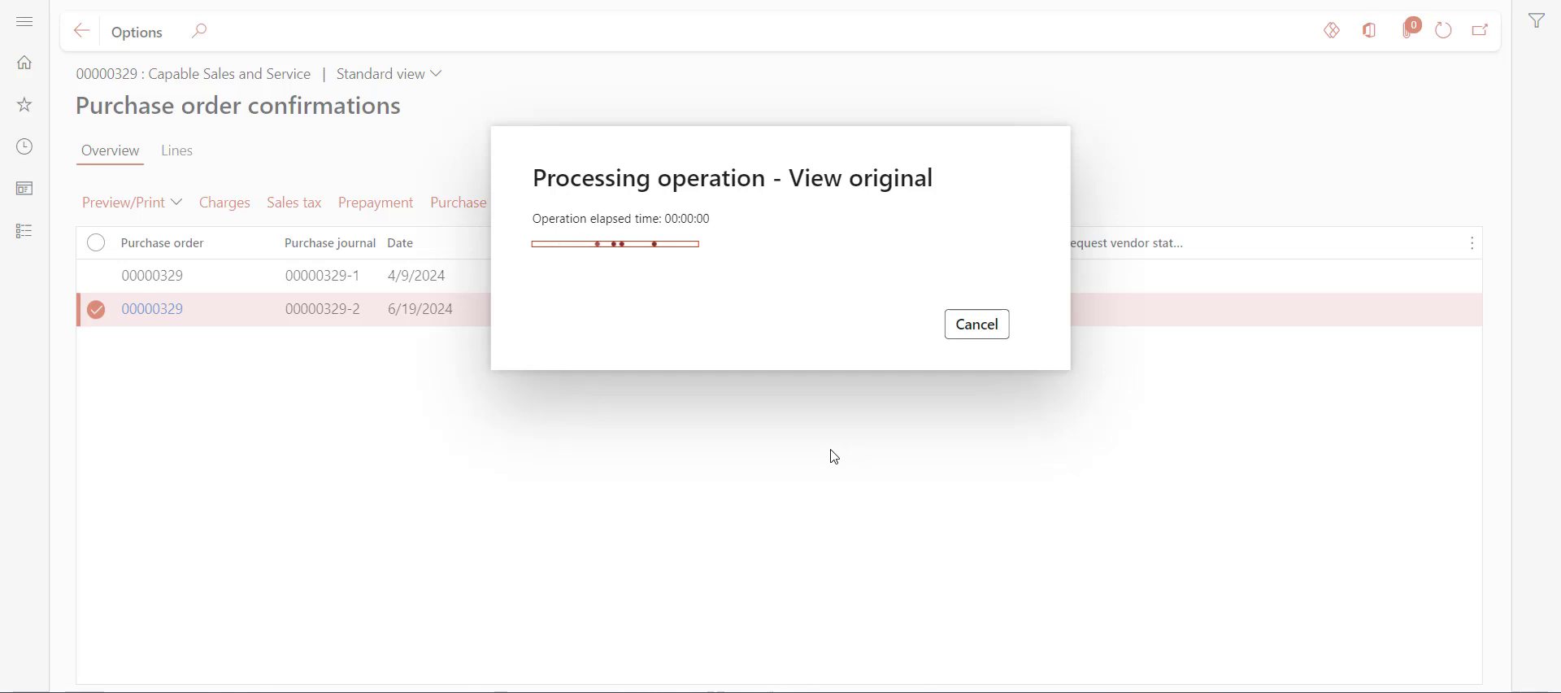
scroll(888, 413, down, 4)
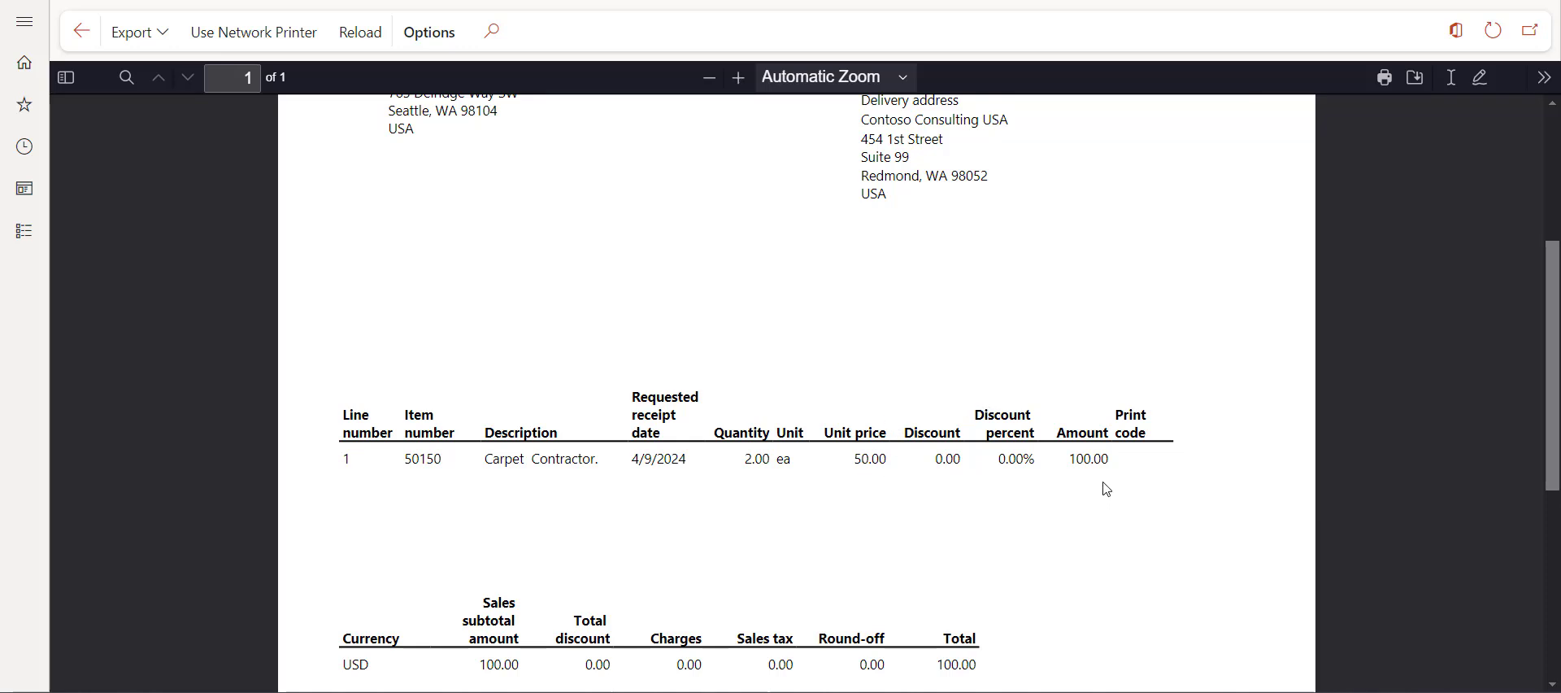
Review the rest of the confirmation preview, then open the Procurement and sourcing parameters
scroll(1107, 489, down, 3)
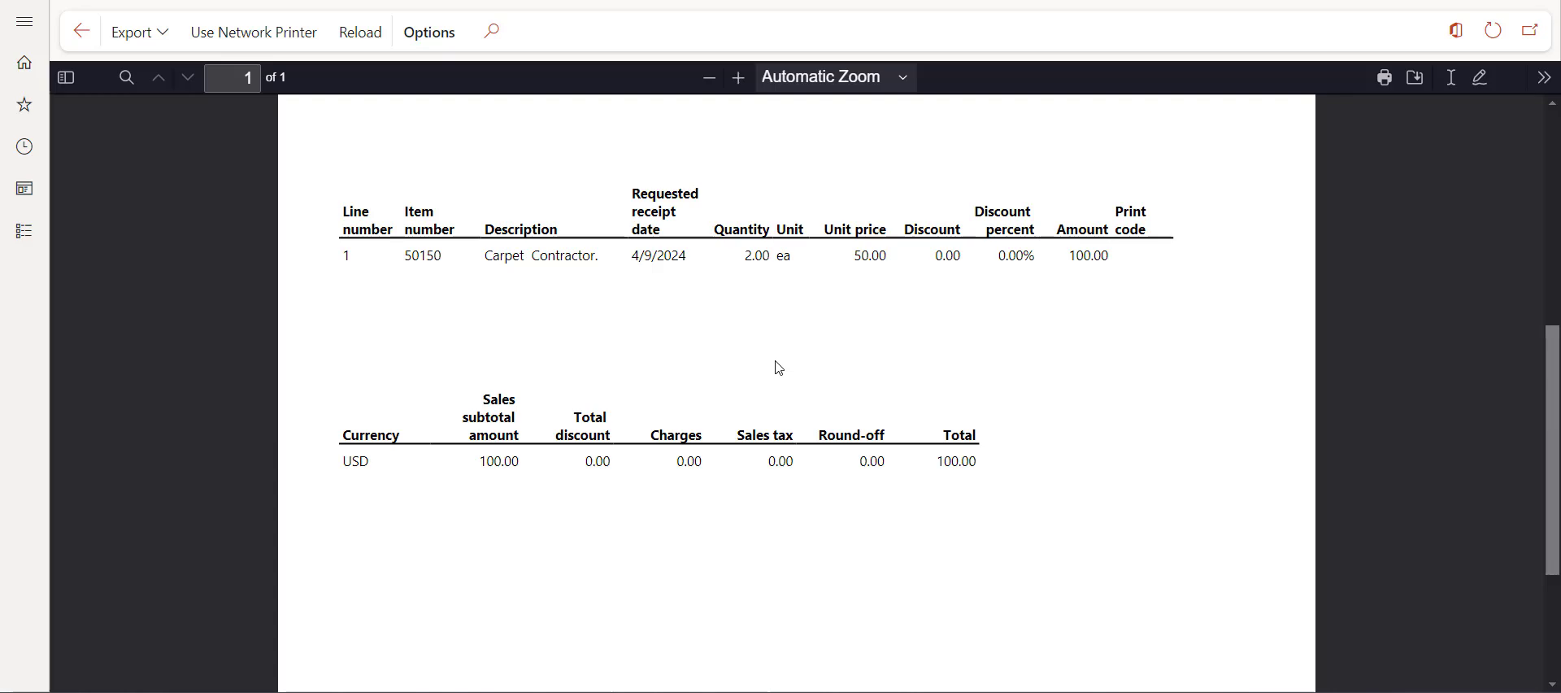
click(24, 231)
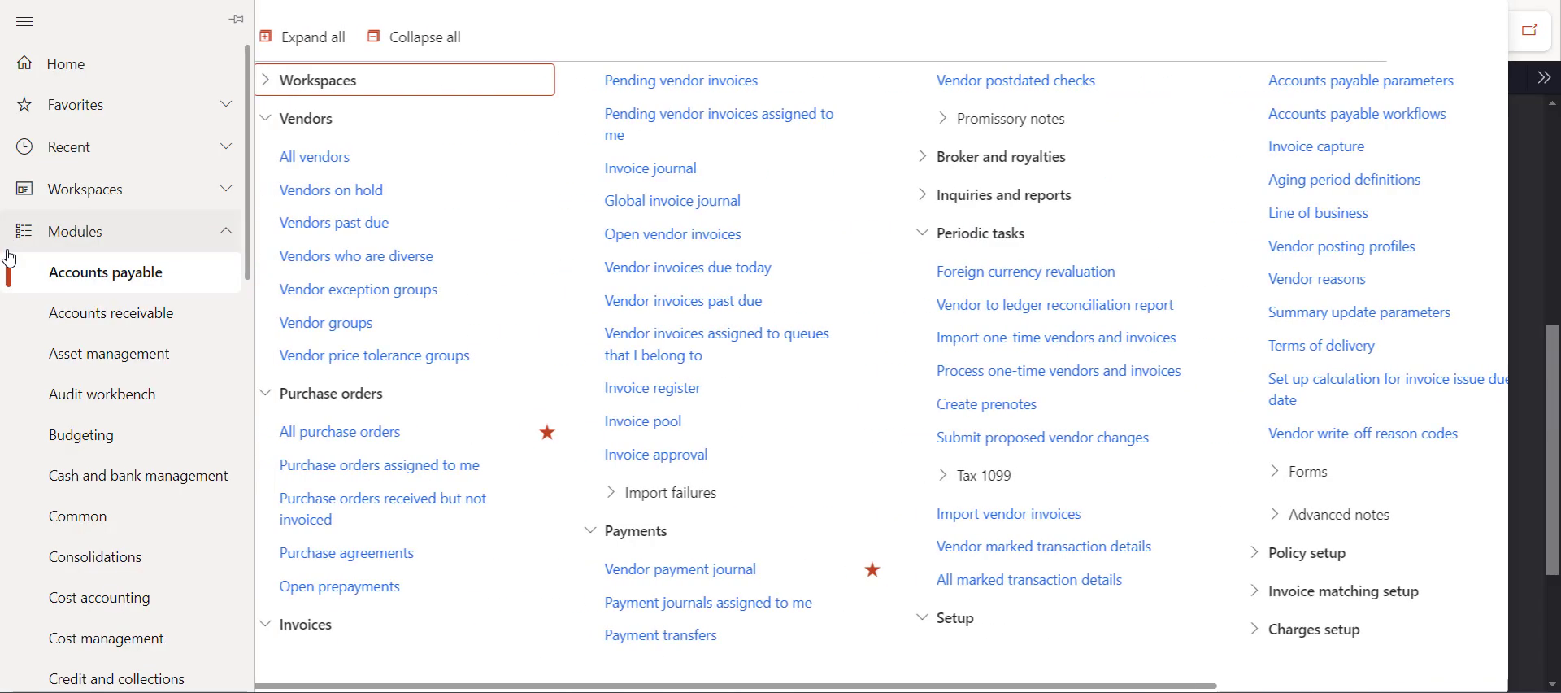
scroll(98, 460, down, 5)
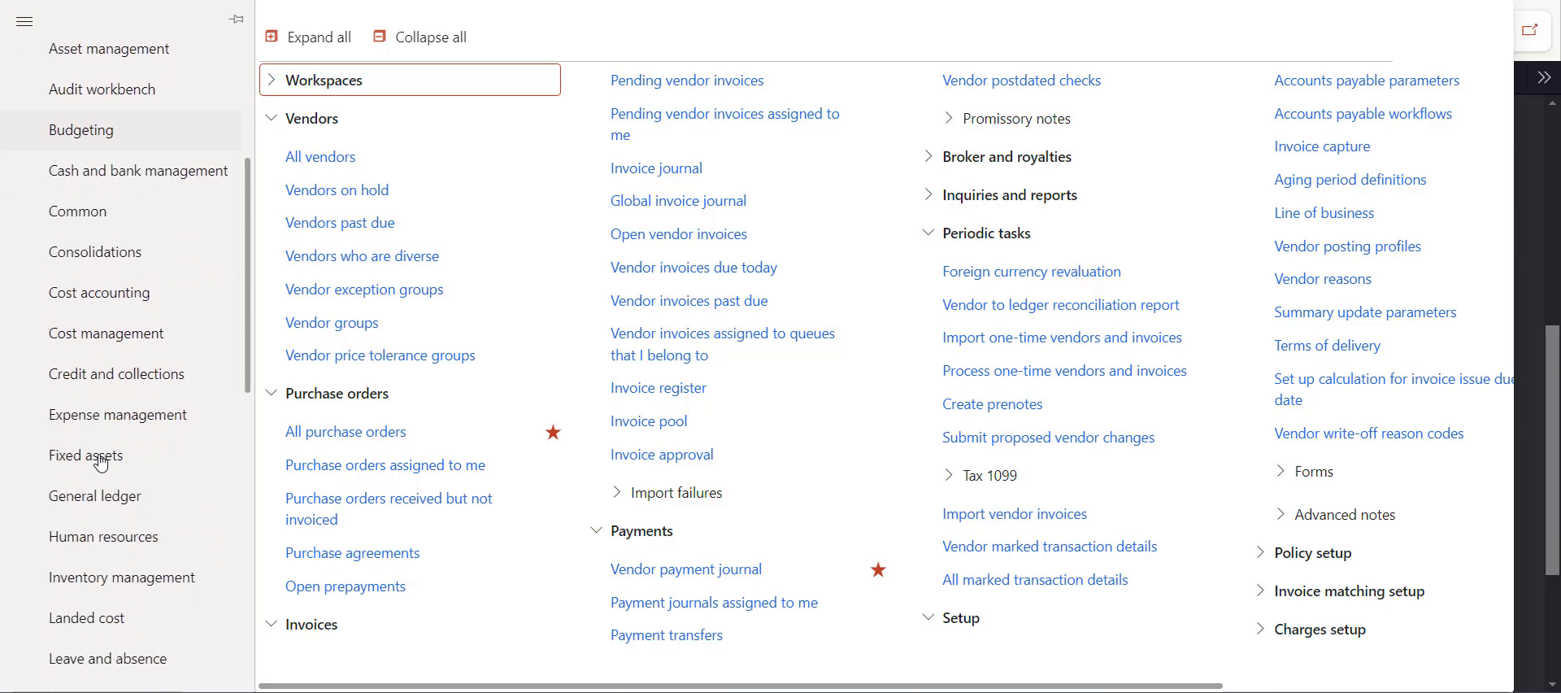
scroll(101, 464, down, 5)
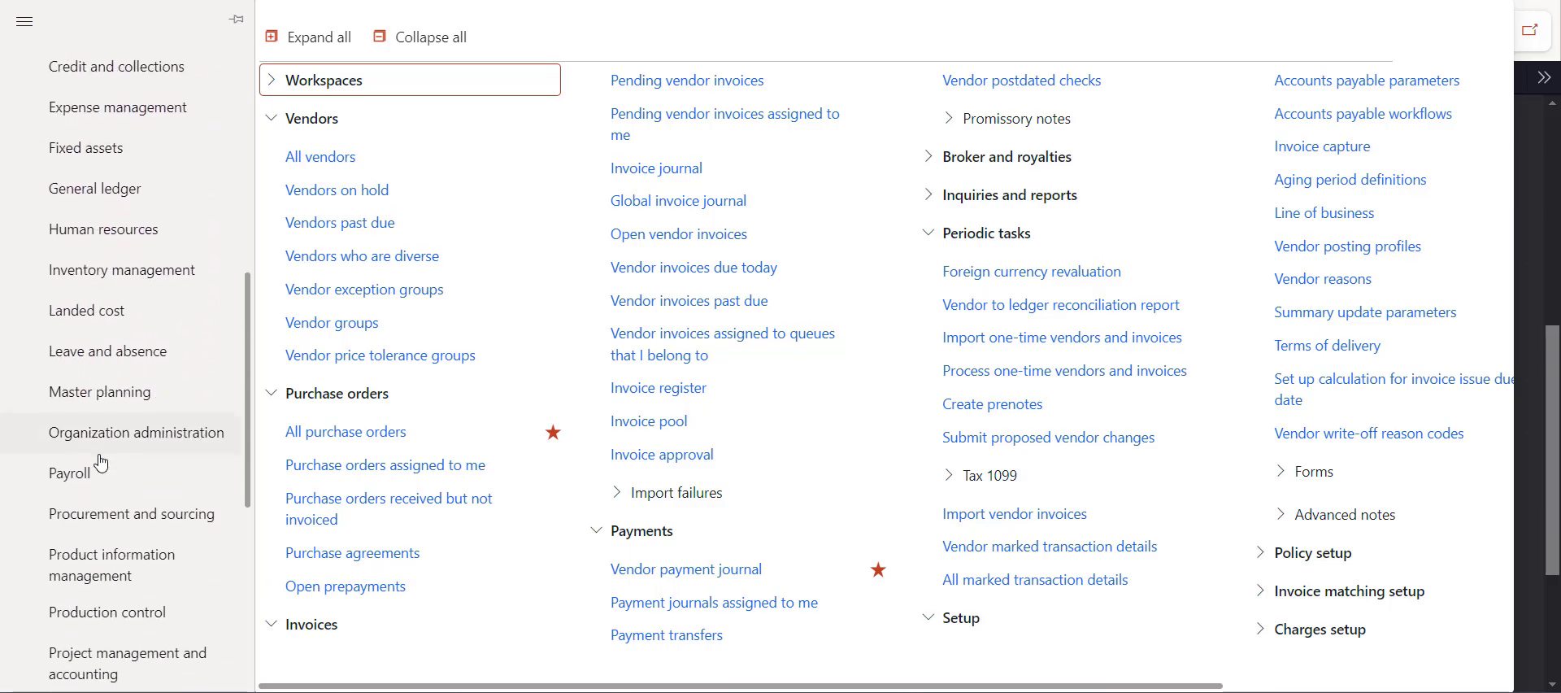
click(132, 422)
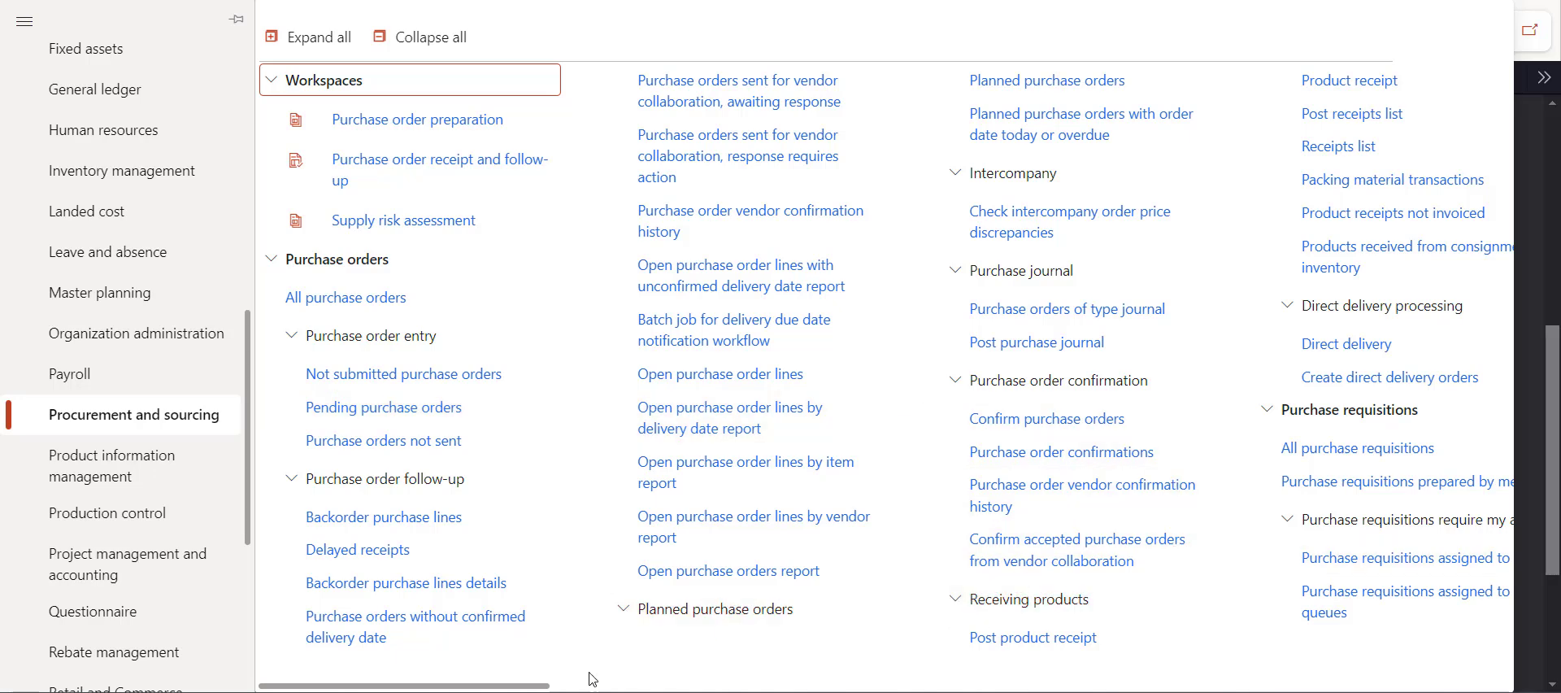
drag(525, 689, 1262, 688)
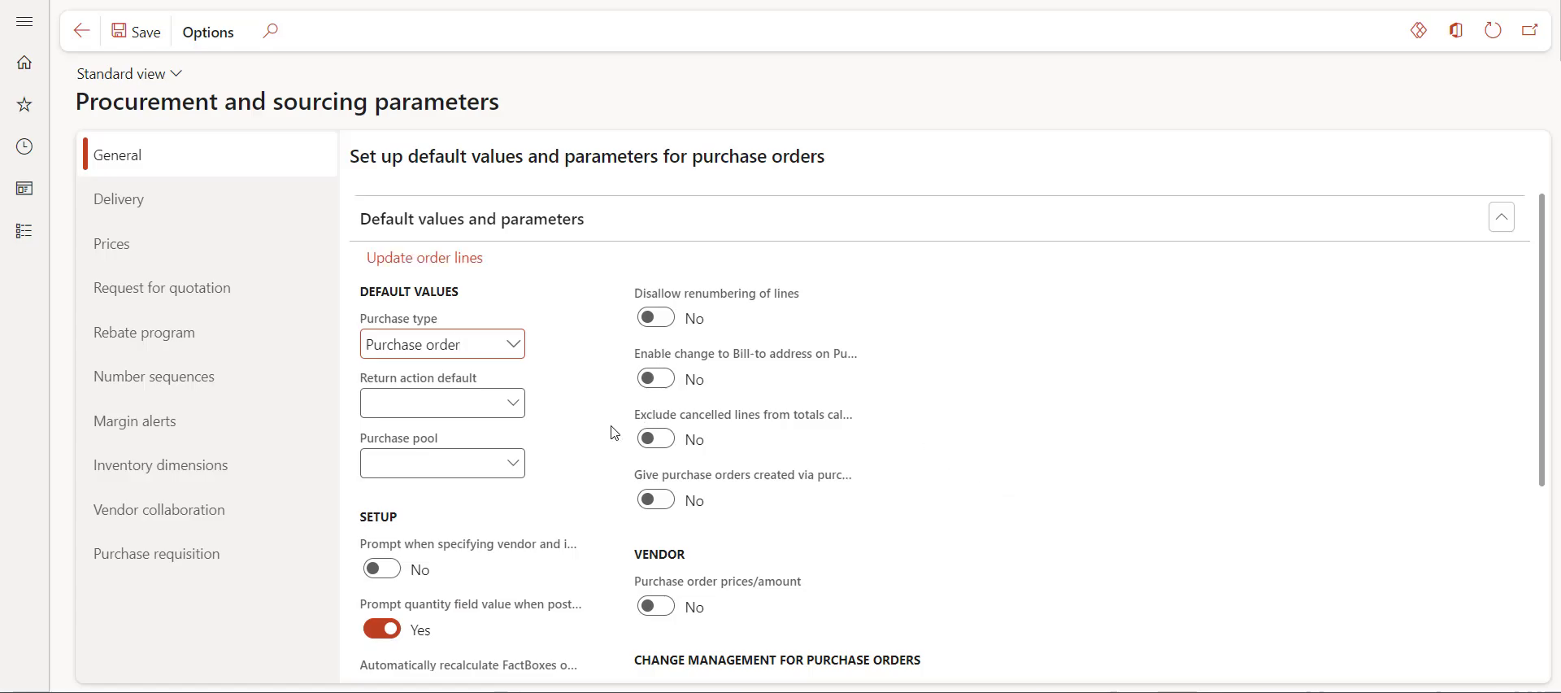
Enable Purchase order prices/amount under Vendor in the general procurement parameters and save the change
scroll(615, 433, down, 1)
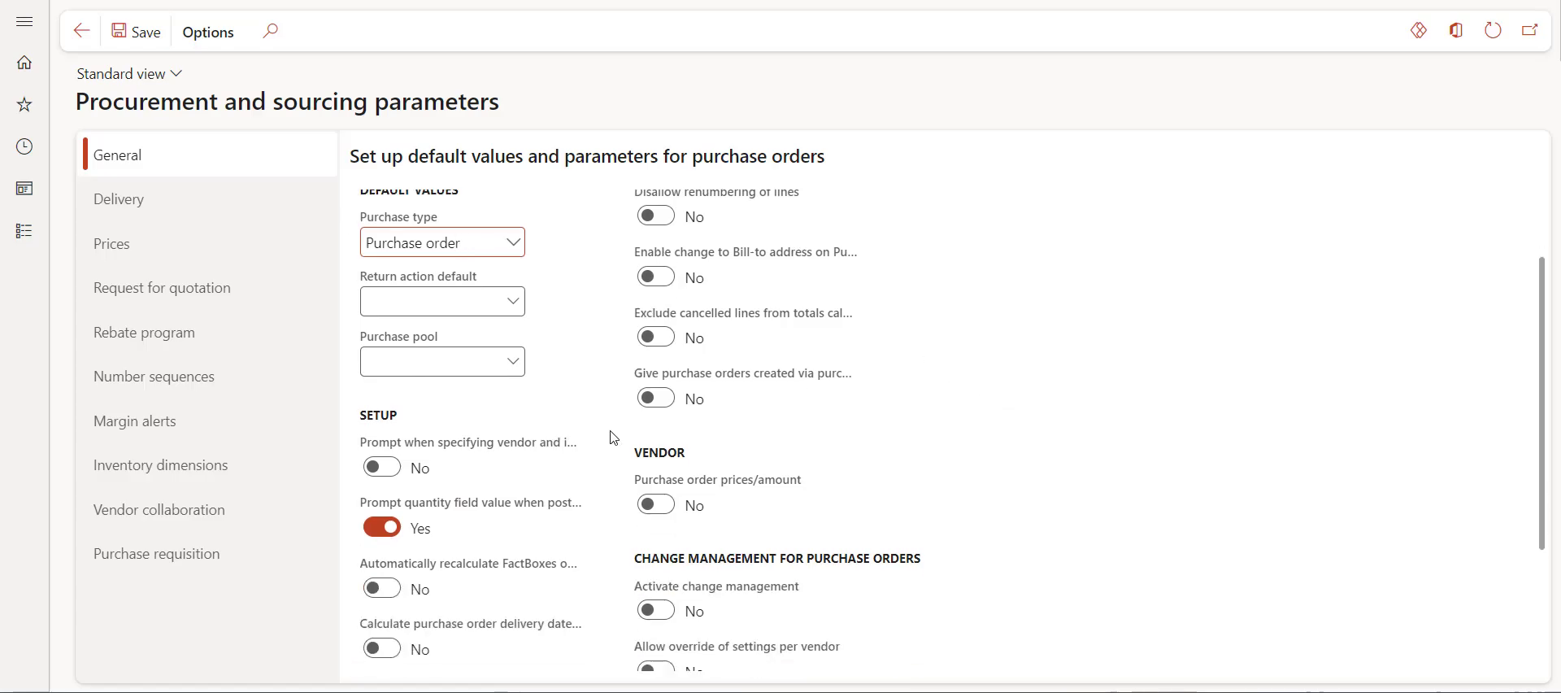
scroll(614, 443, down, 1)
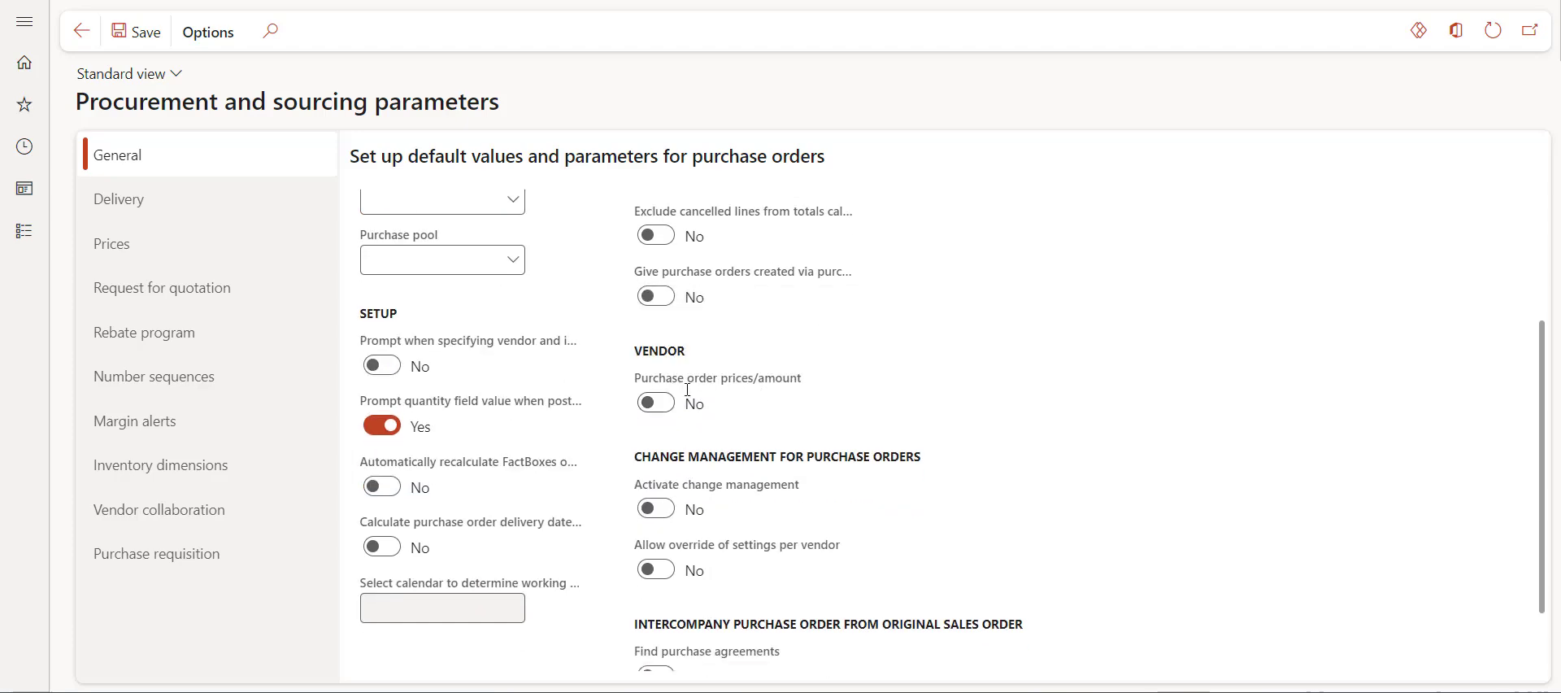
click(656, 402)
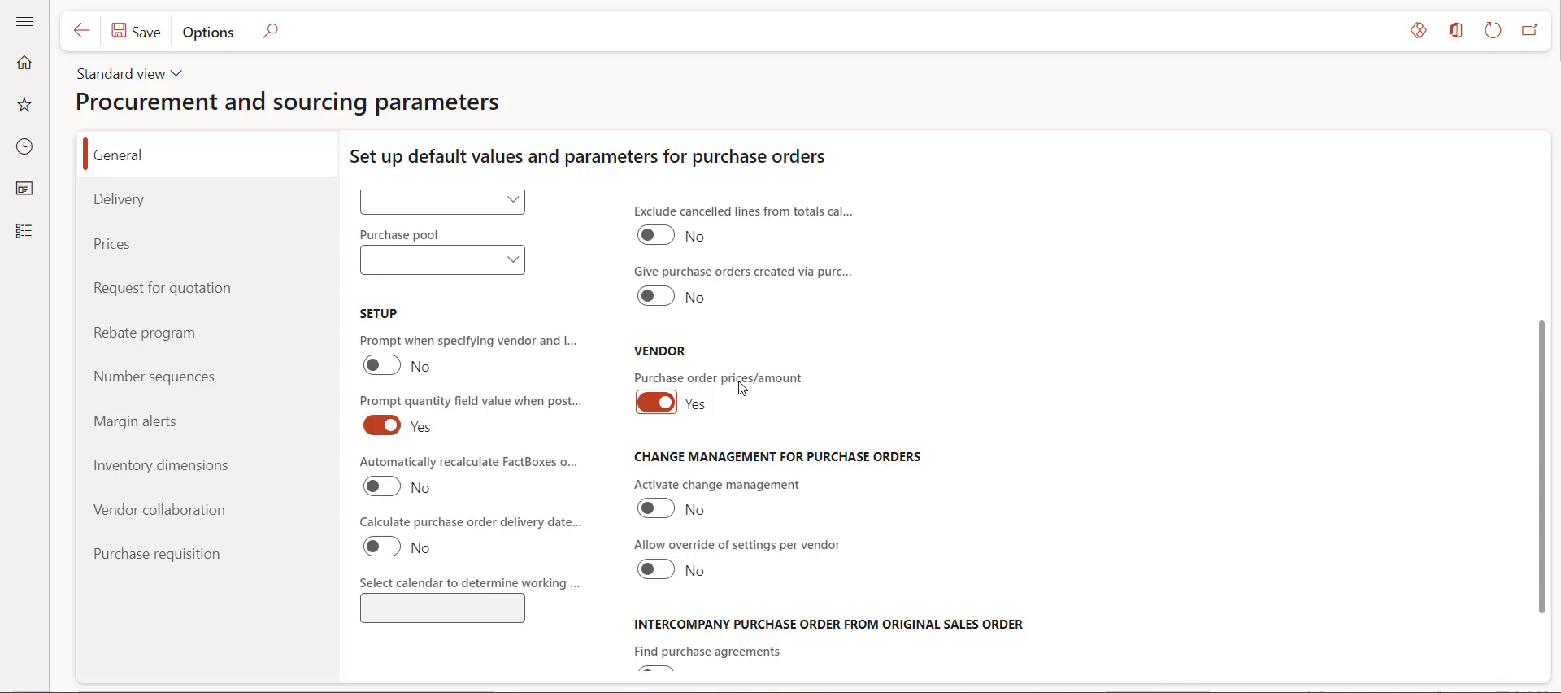
mouse_move(742, 388)
click(147, 49)
Open the list of all vendors in Accounts payable and start a new vendor record
click(28, 241)
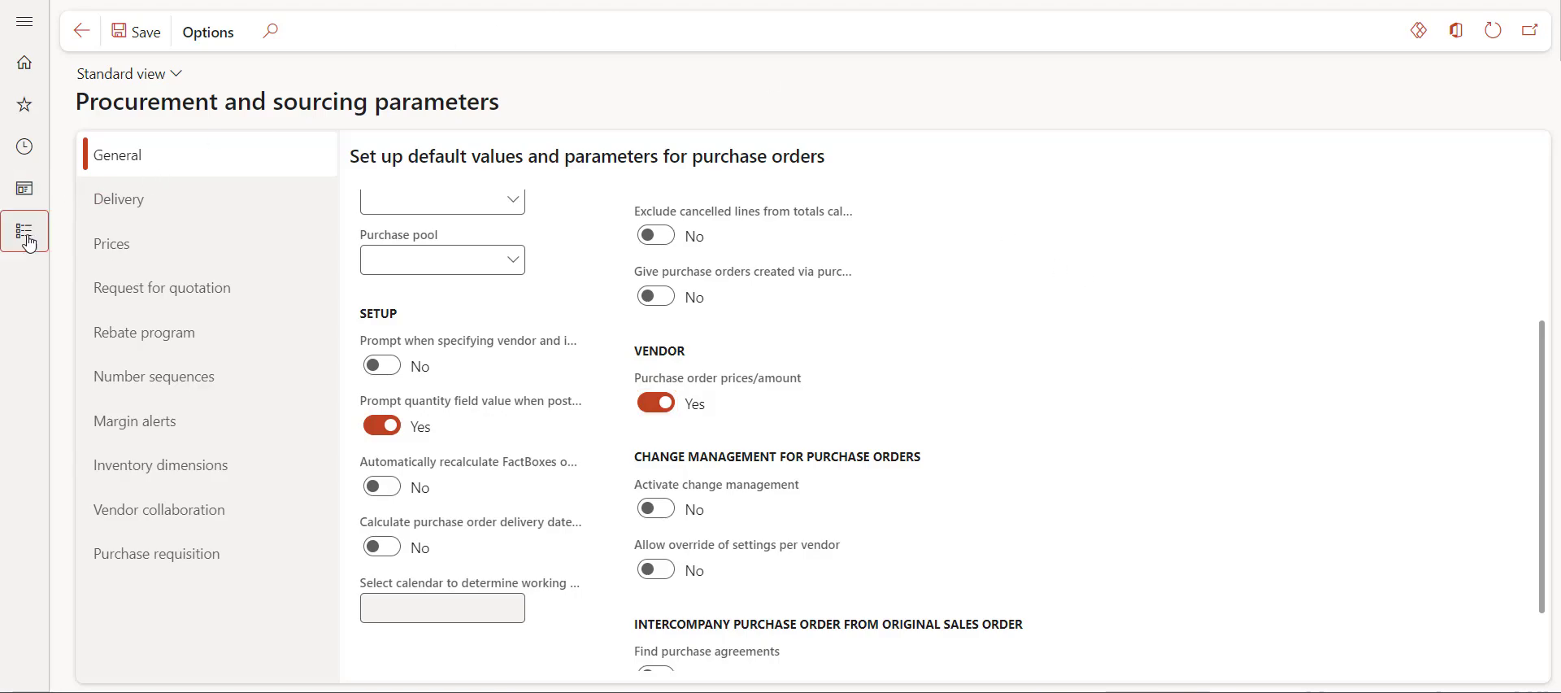
click(77, 272)
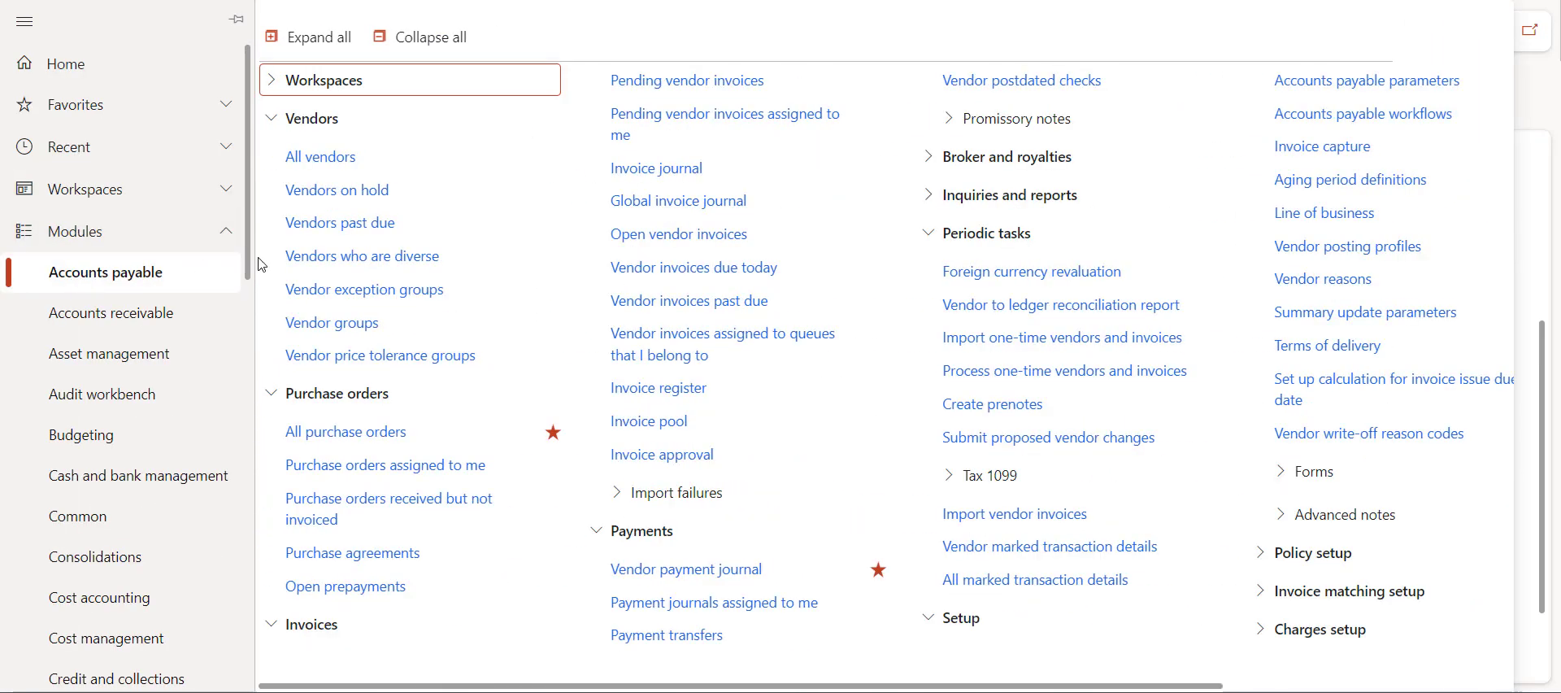
click(309, 165)
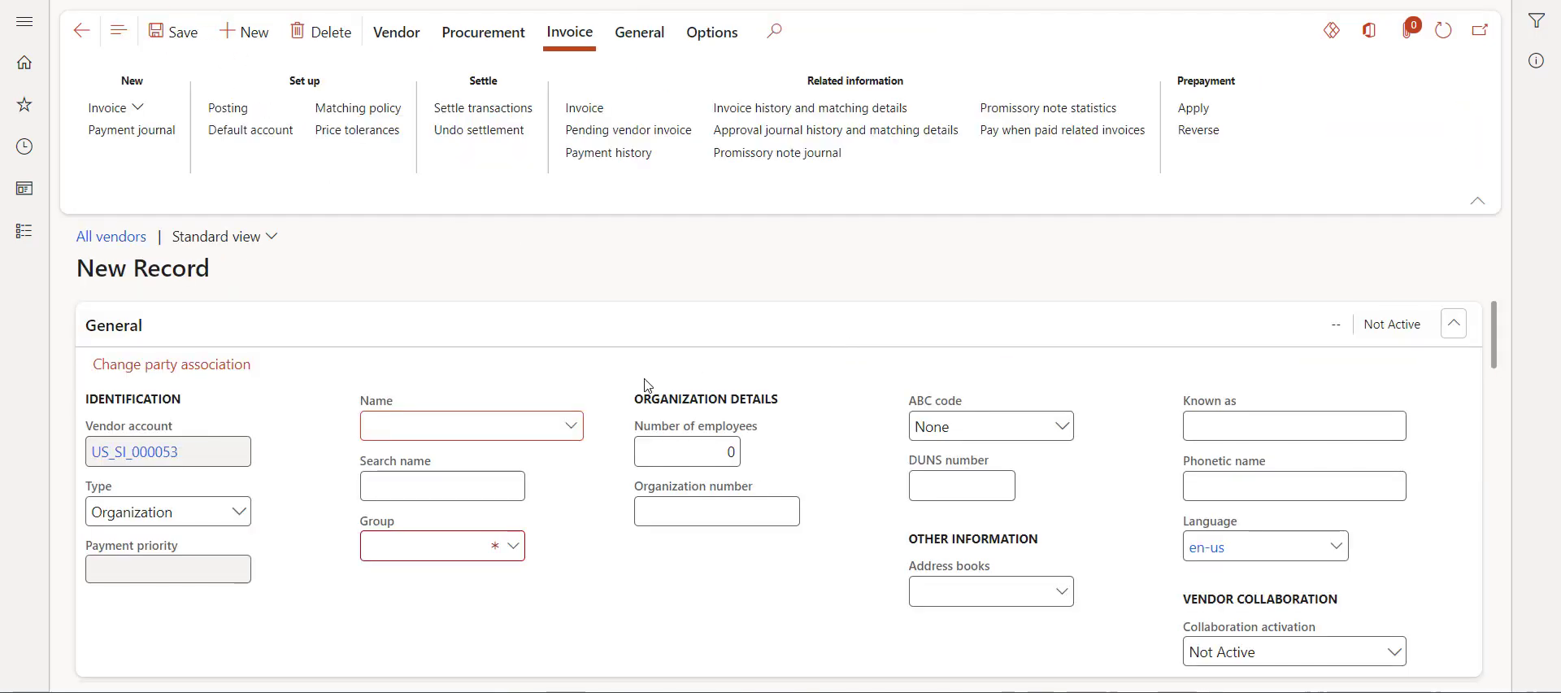
Set Purchase order prices/amount to No in the new vendor's purchase order defaults
scroll(645, 380, down, 3)
scroll(645, 380, down, 10)
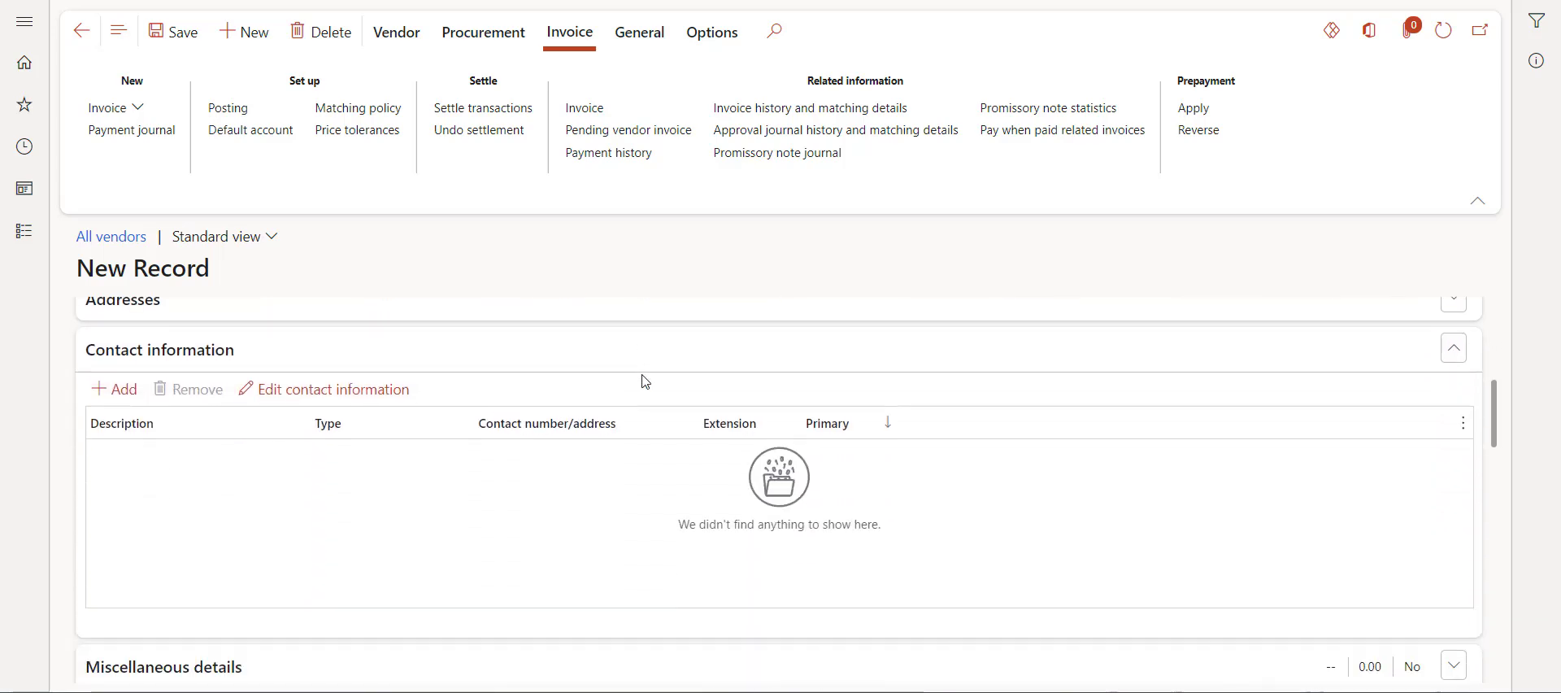
scroll(645, 381, down, 5)
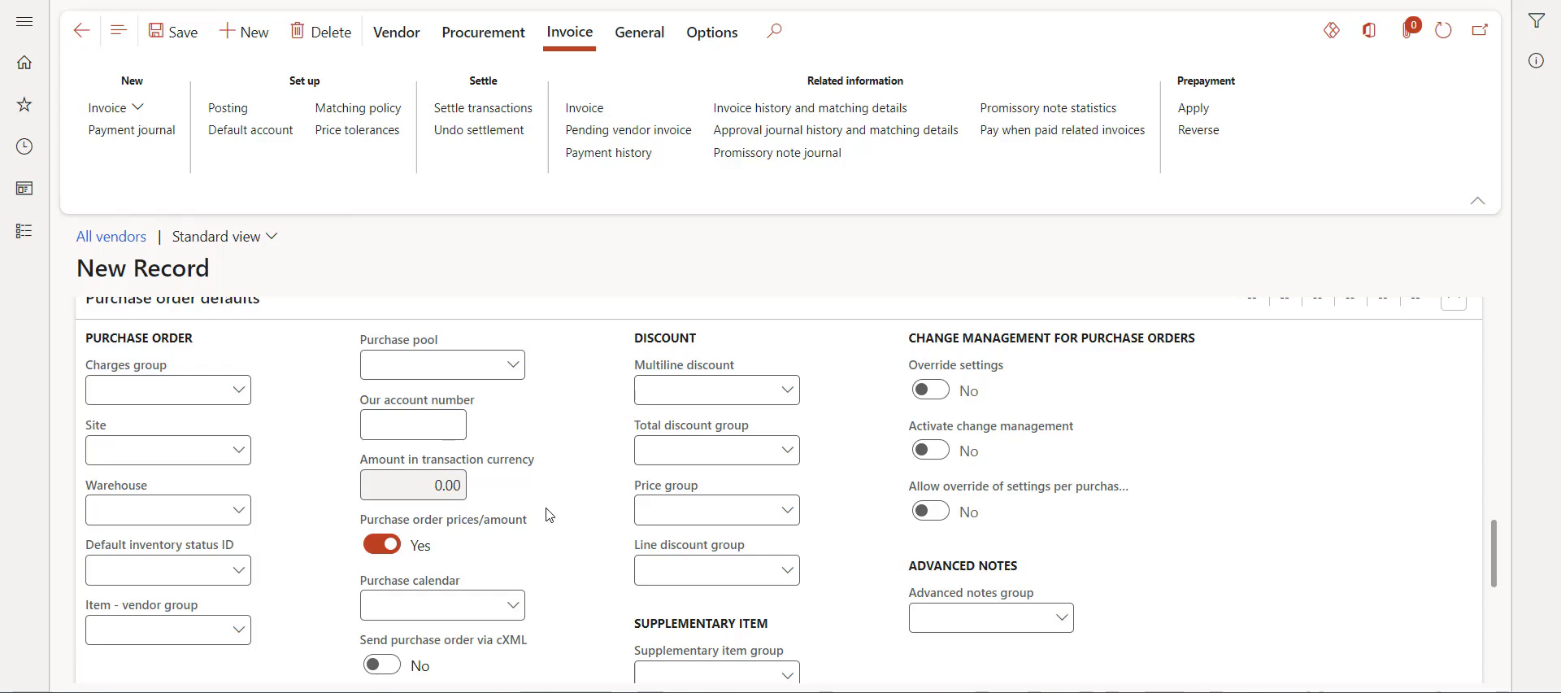
click(392, 558)
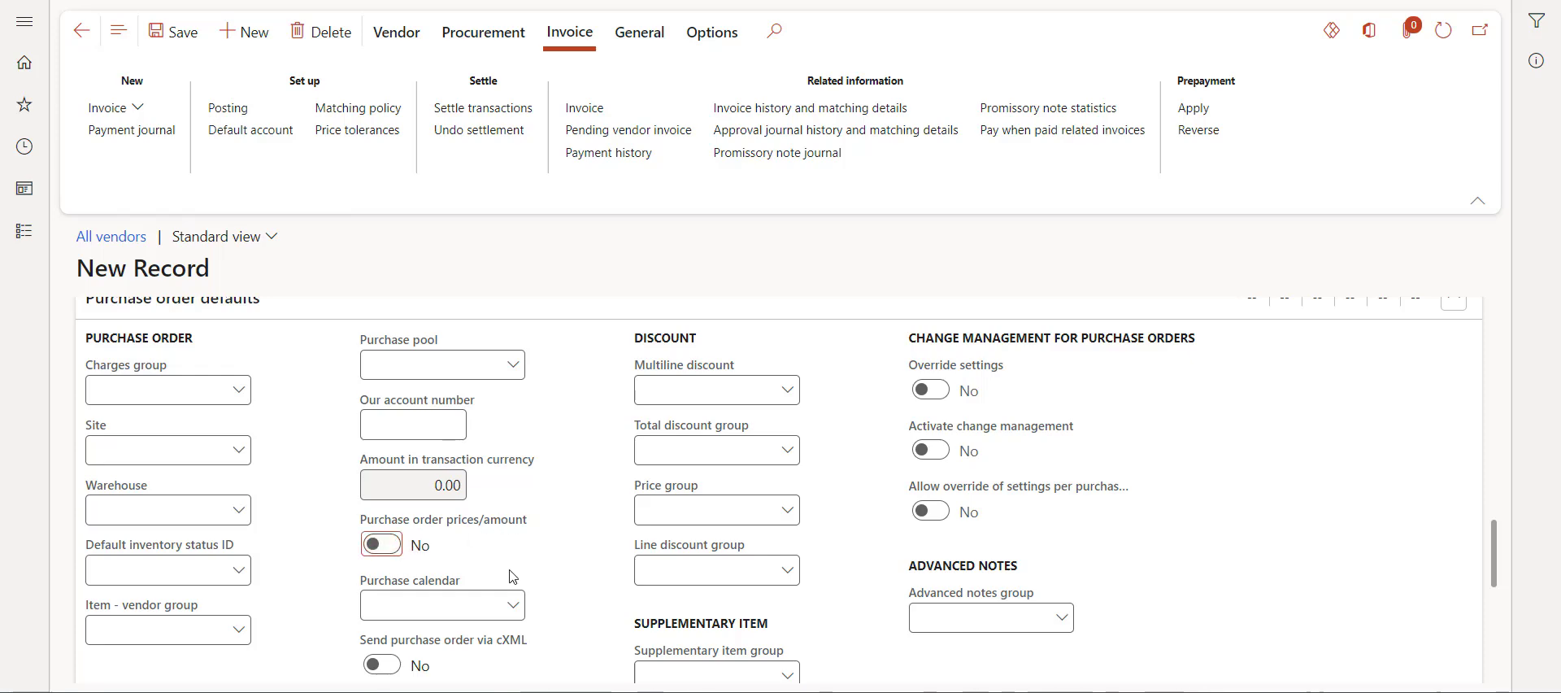